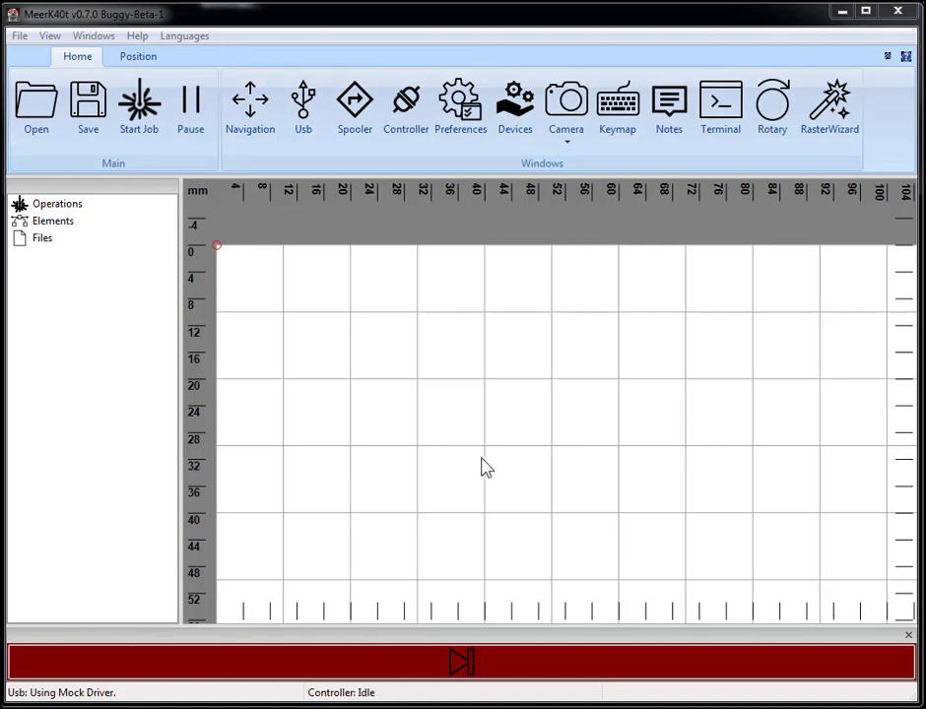
Step: Undock the controller bar from the bottom, dock it on the right, then move it left
middle_click_drag(333, 333, 320, 294)
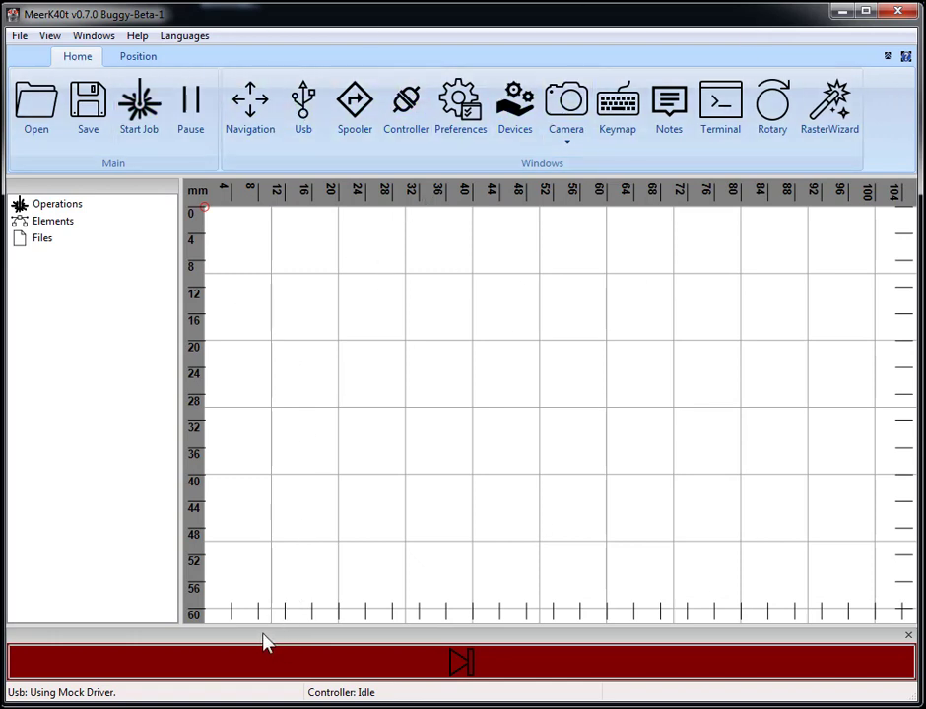
left_click_drag(254, 642, 909, 258)
left_click_drag(844, 169, 838, 158)
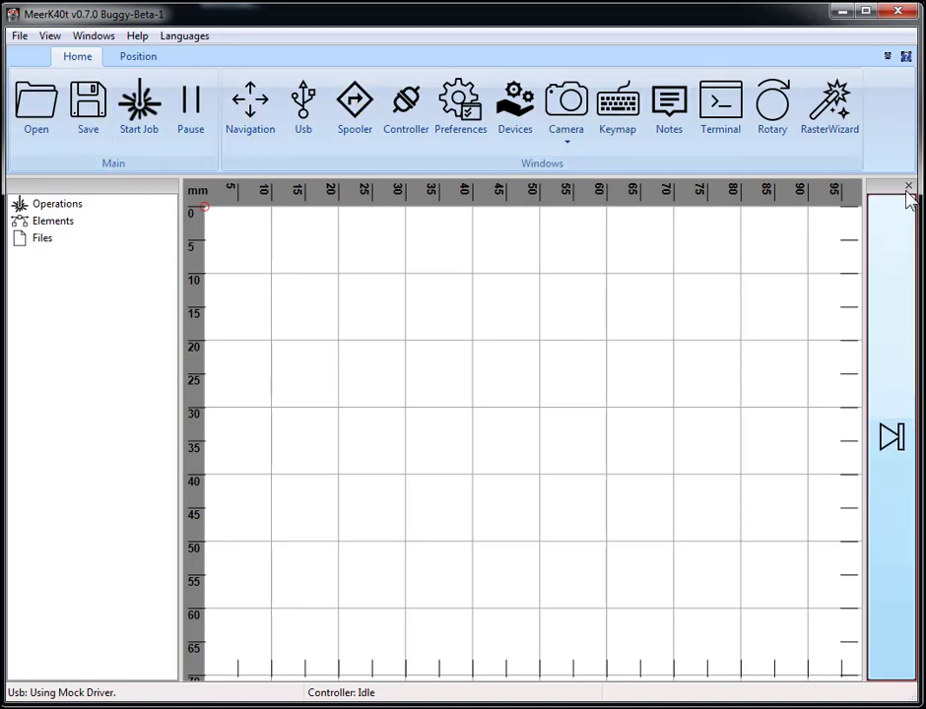
left_click_drag(908, 197, 74, 218)
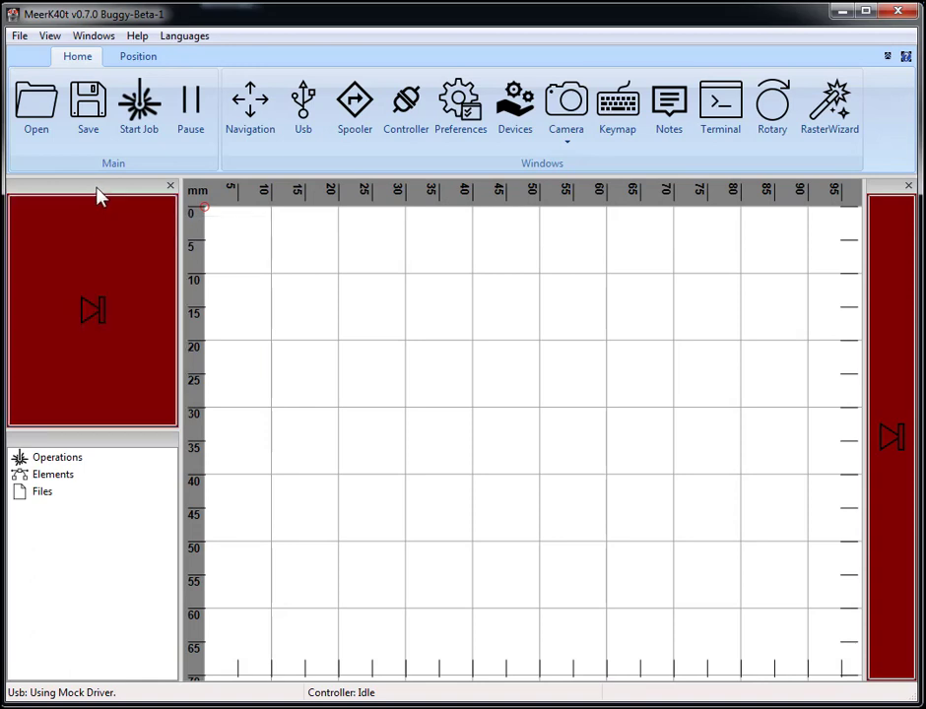
Step: Close the controller panel and redock the Operations/Elements/Files tree on the left
left_click_drag(72, 439, 897, 314)
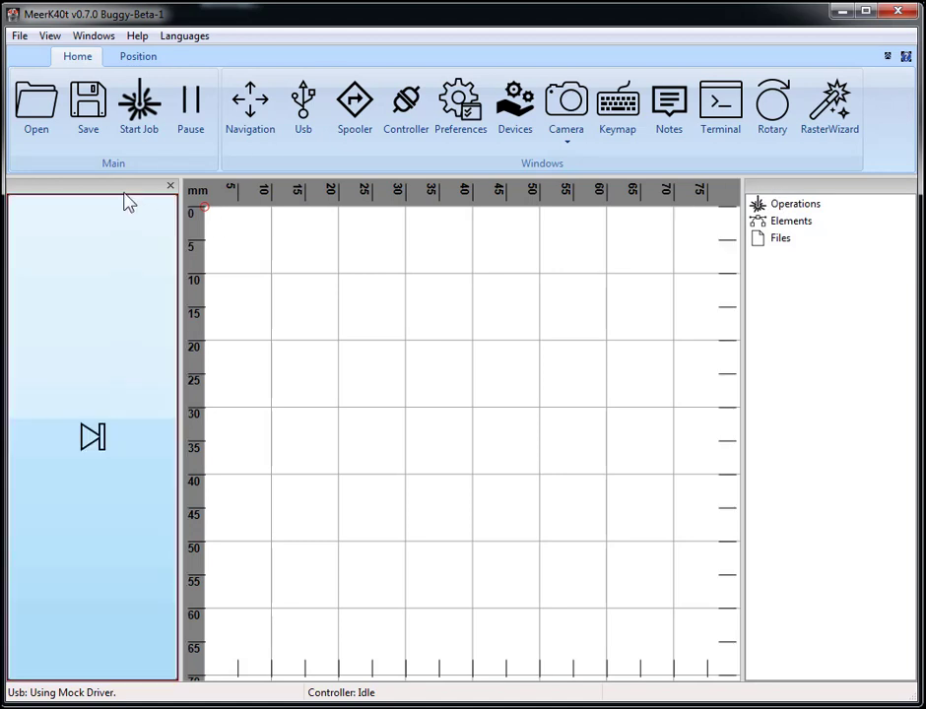
left_click(169, 185)
left_click_drag(169, 186, 18, 304)
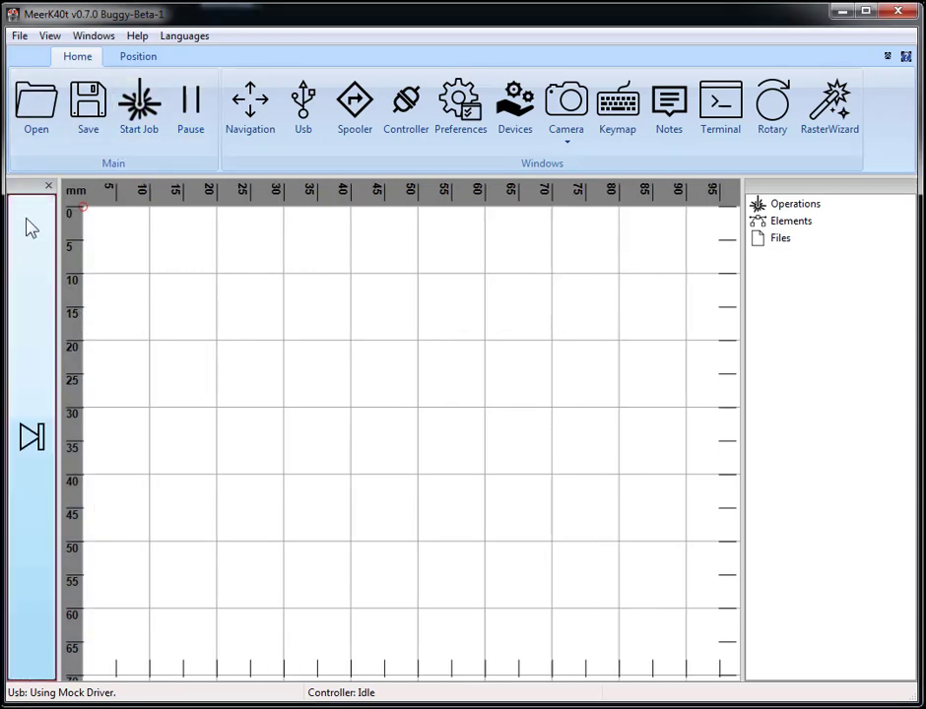
left_click(48, 187)
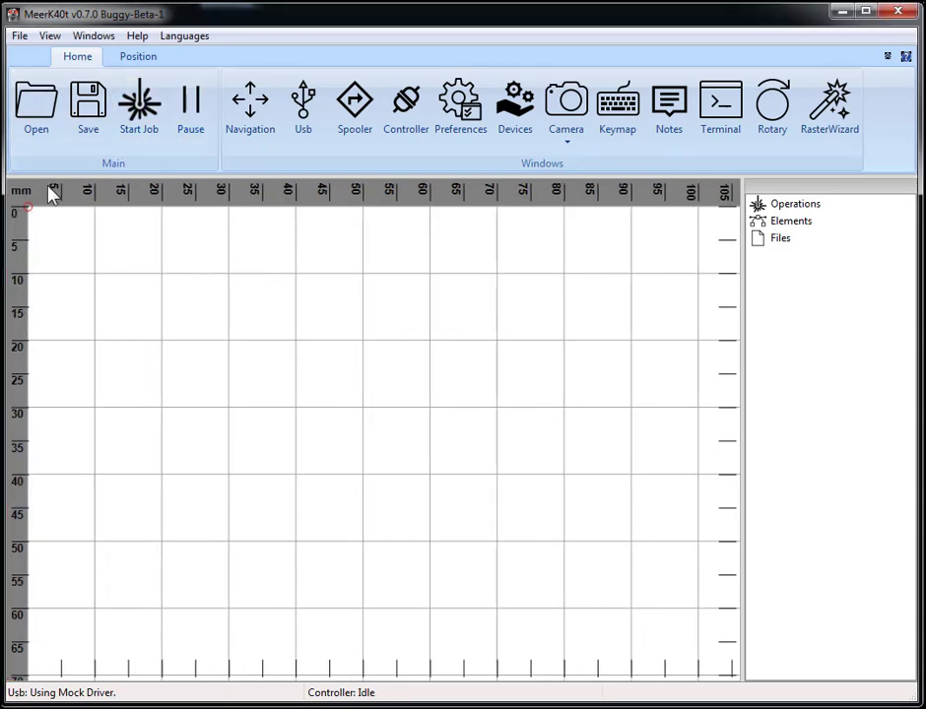
left_click_drag(817, 194, 35, 291)
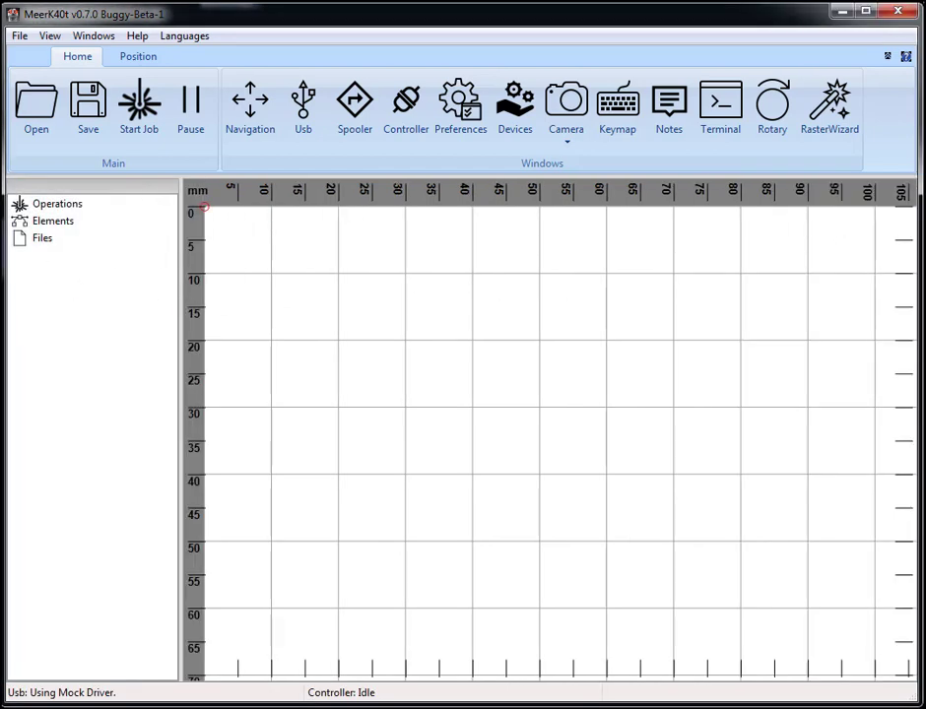
Step: Import davidtoddlercrop-1.jpg onto the bed and move it to 42.1 mm, 23.1 mm
left_click_drag(3, 276, 421, 431)
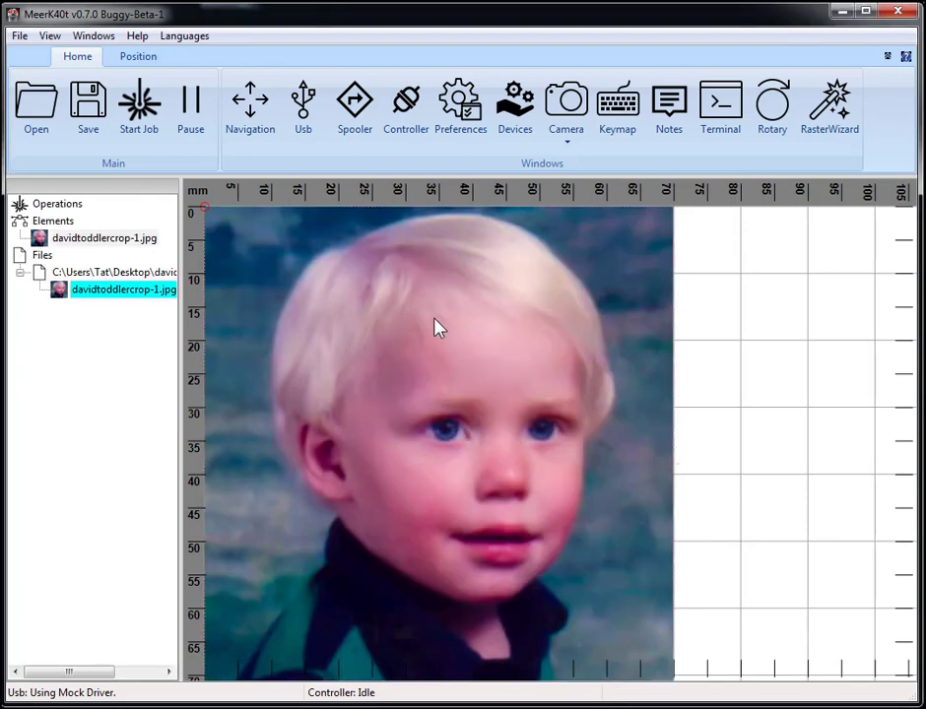
scroll(442, 332, "down", 5)
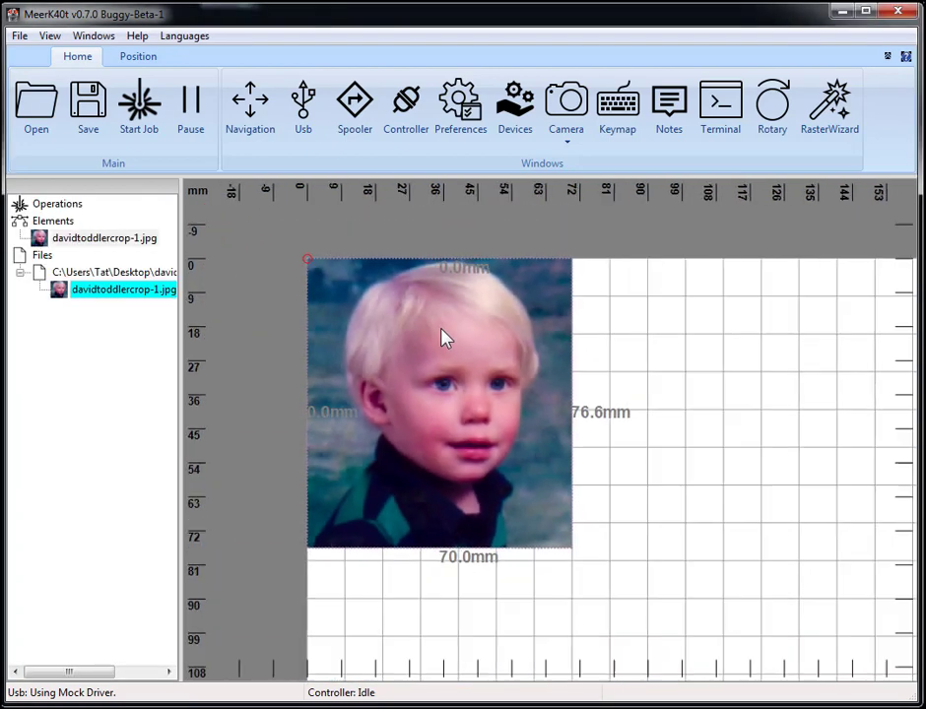
left_click(573, 555)
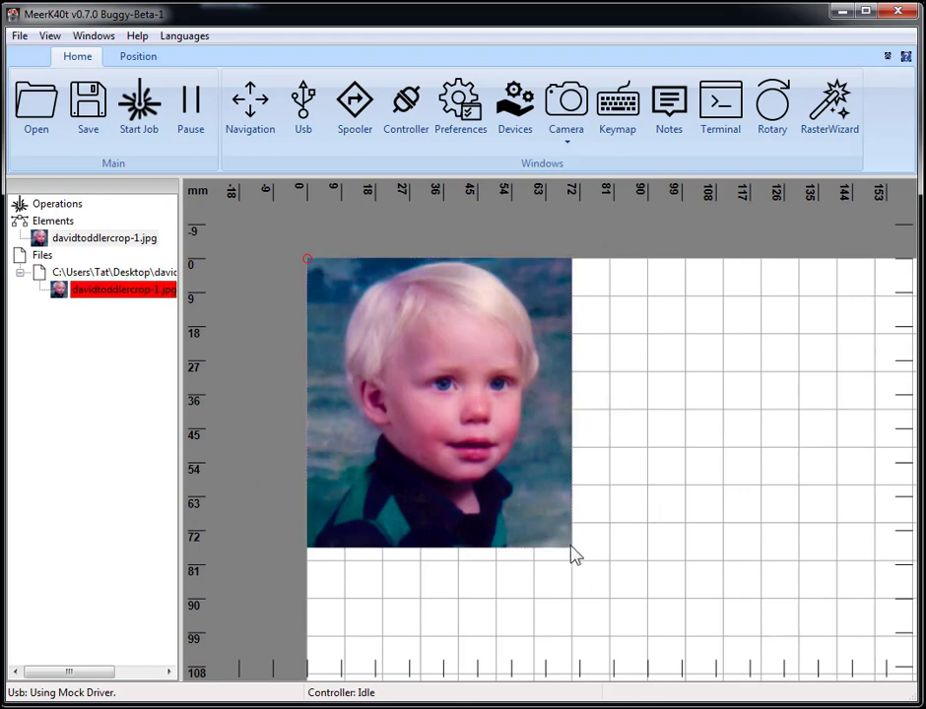
left_click(554, 514)
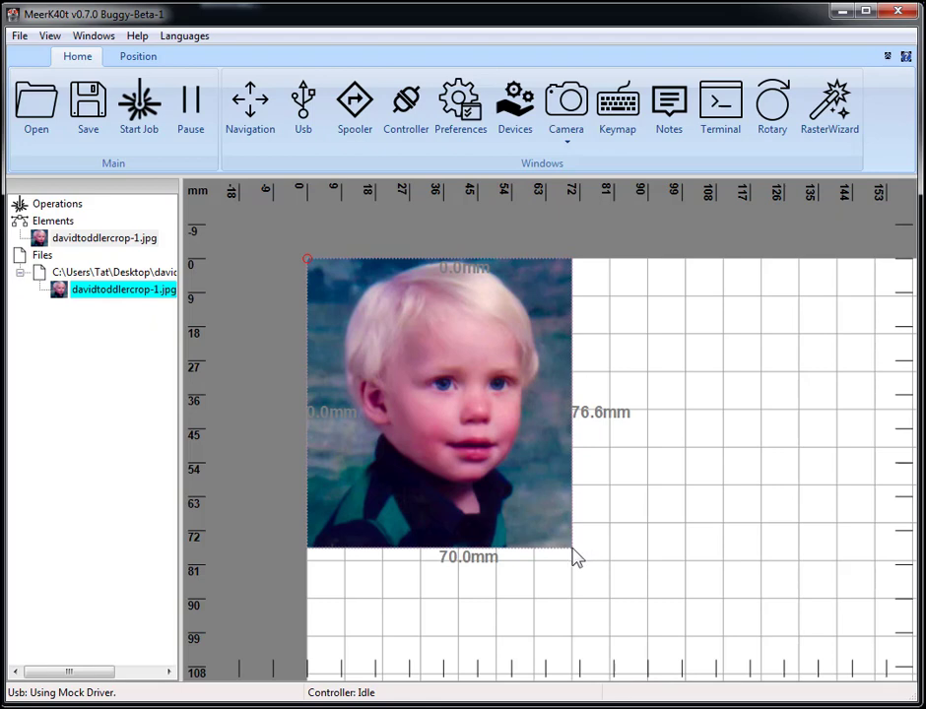
left_click_drag(569, 550, 512, 468)
left_click(414, 342)
left_click_drag(414, 341, 574, 429)
middle_click_drag(723, 458, 533, 363)
Step: Apply the Gravy raster script to the photo
right_click(382, 310)
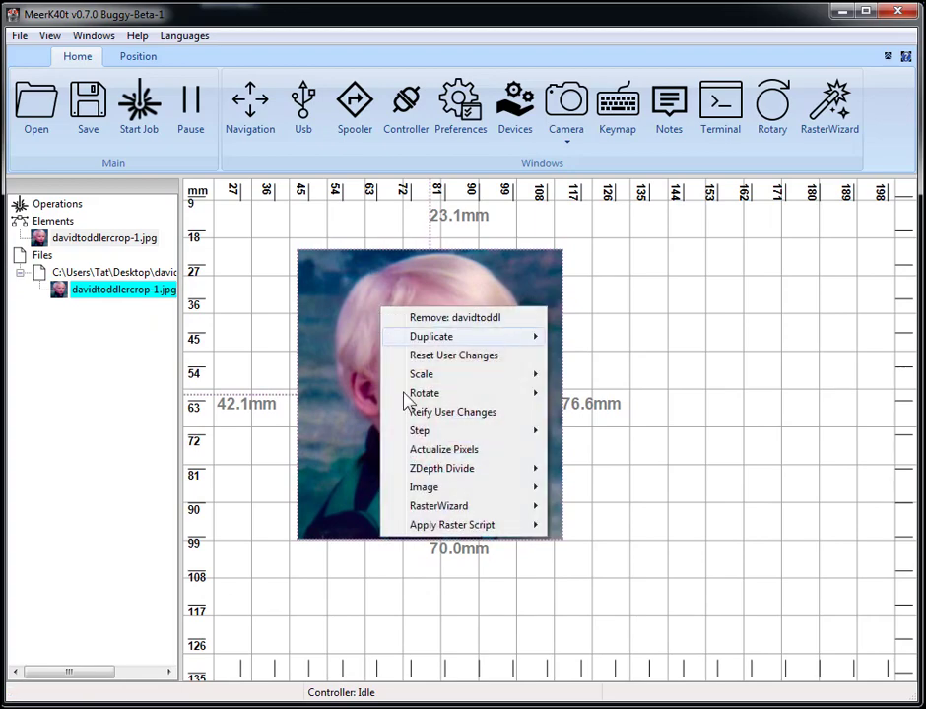
mouse_move(448, 527)
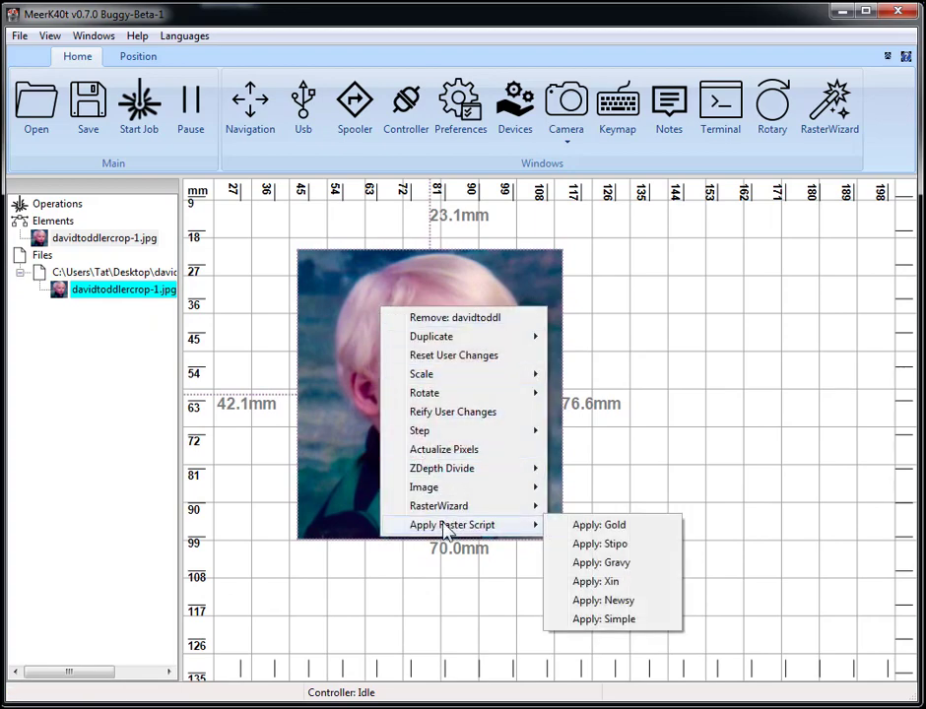
left_click(619, 563)
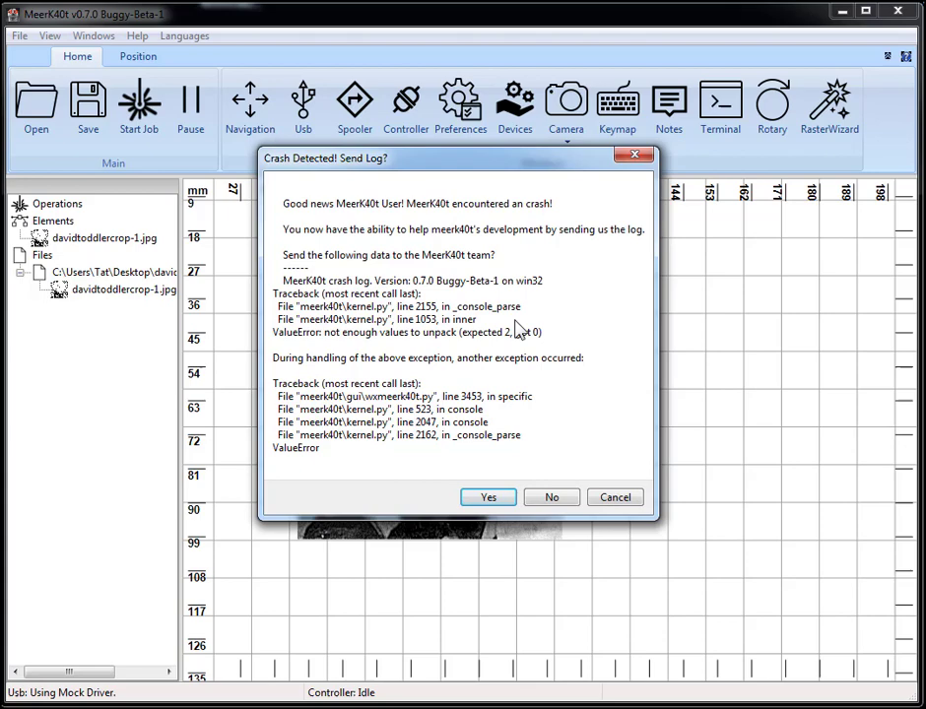
Step: Agree to send the crash log from the Crash Detected dialog
left_click_drag(413, 162, 429, 200)
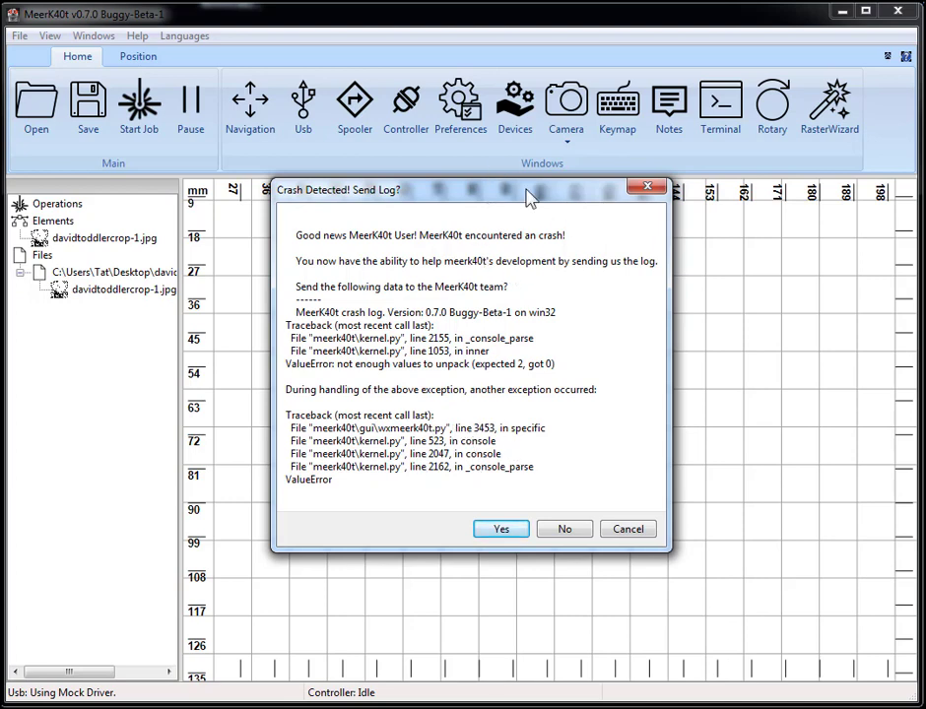
left_click_drag(473, 198, 498, 218)
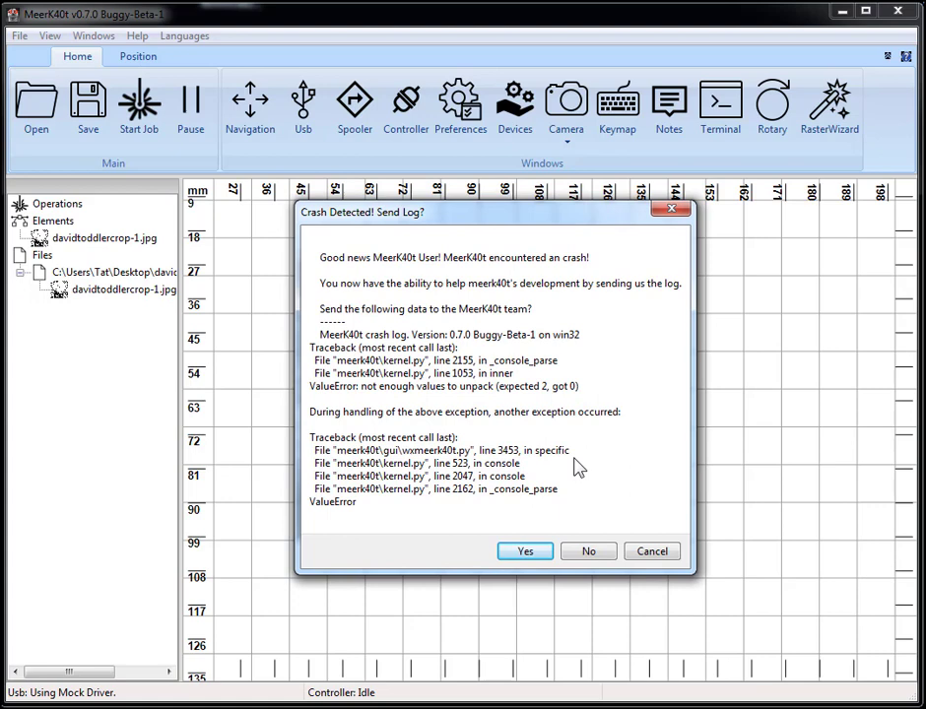
left_click(521, 555)
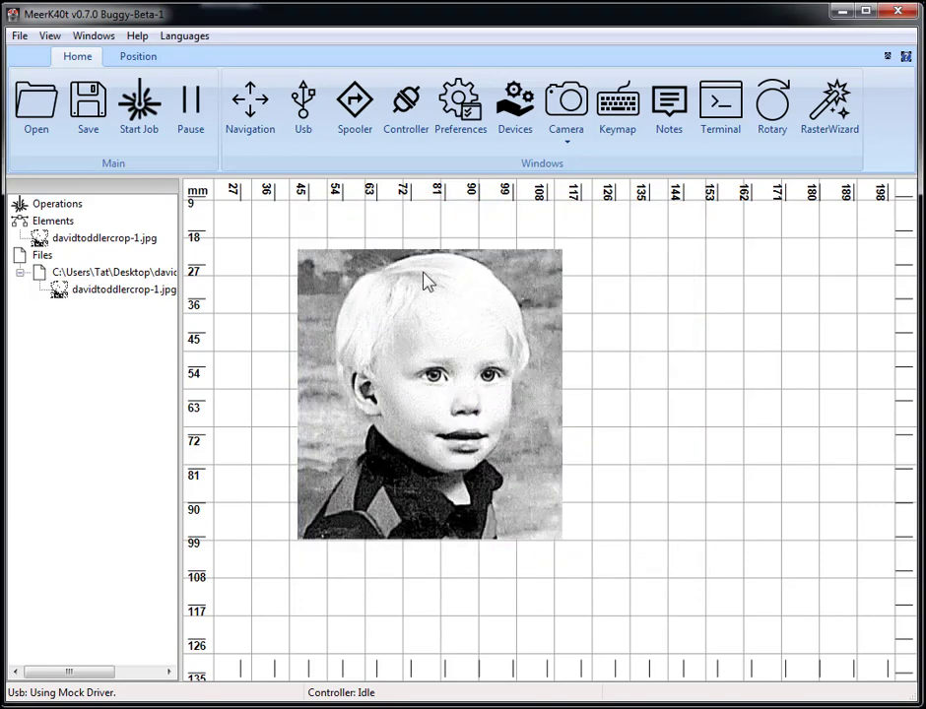
left_click_drag(473, 274, 591, 353)
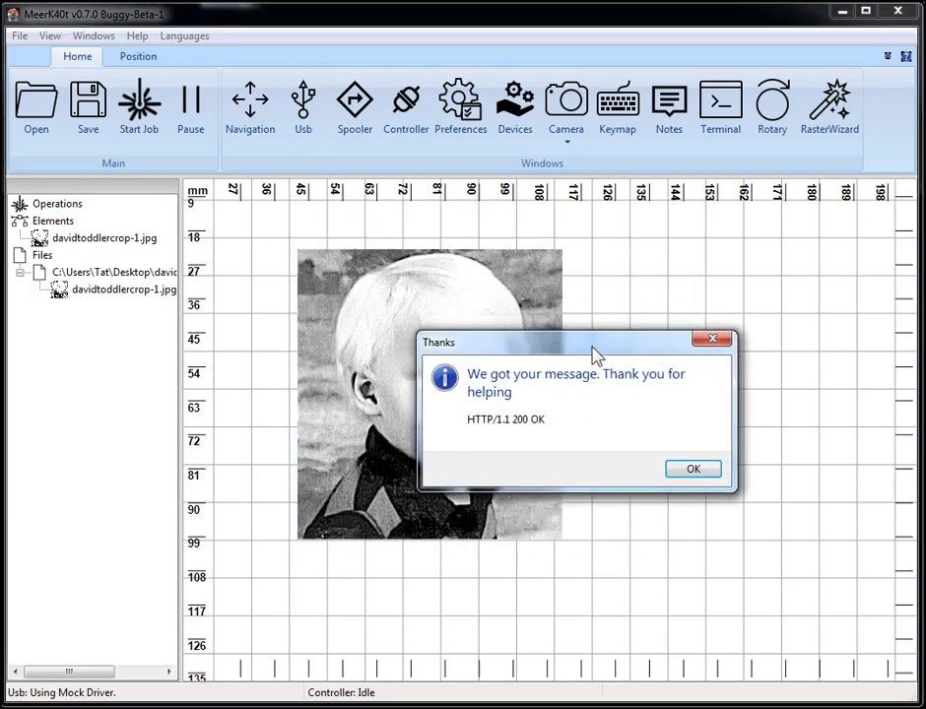
Step: Dismiss the thank-you message, delete the photo, and zoom out to the whole bed
left_click(712, 340)
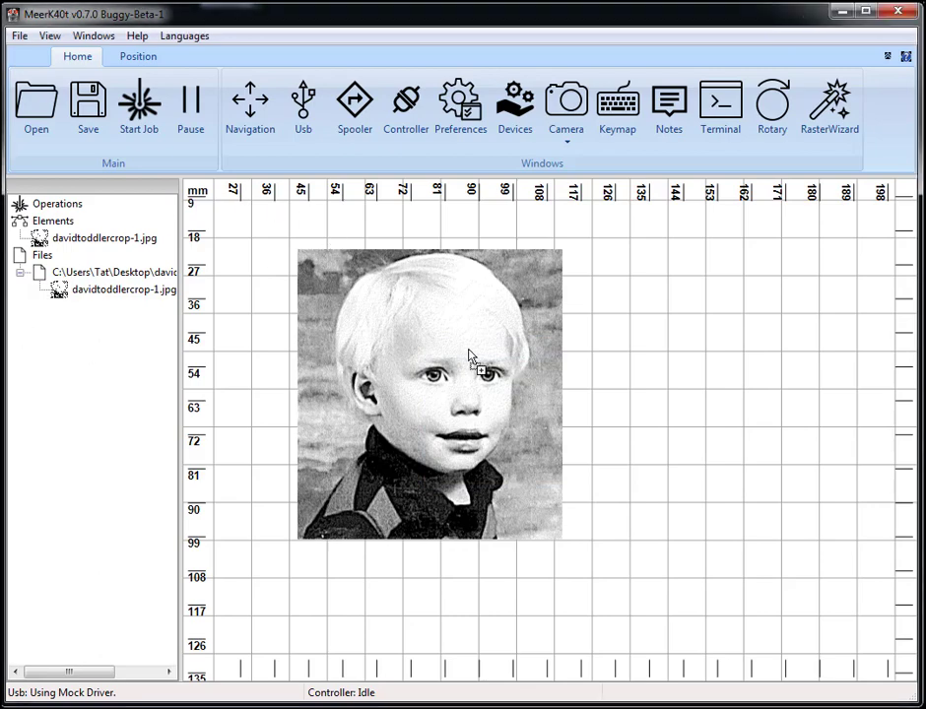
left_click(346, 282)
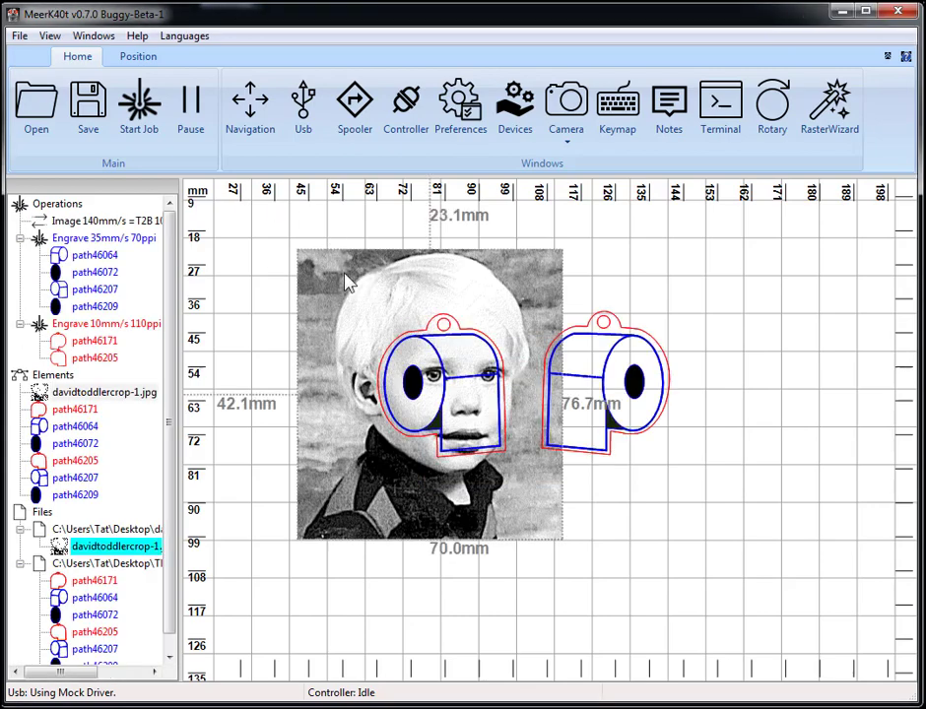
key("Delete")
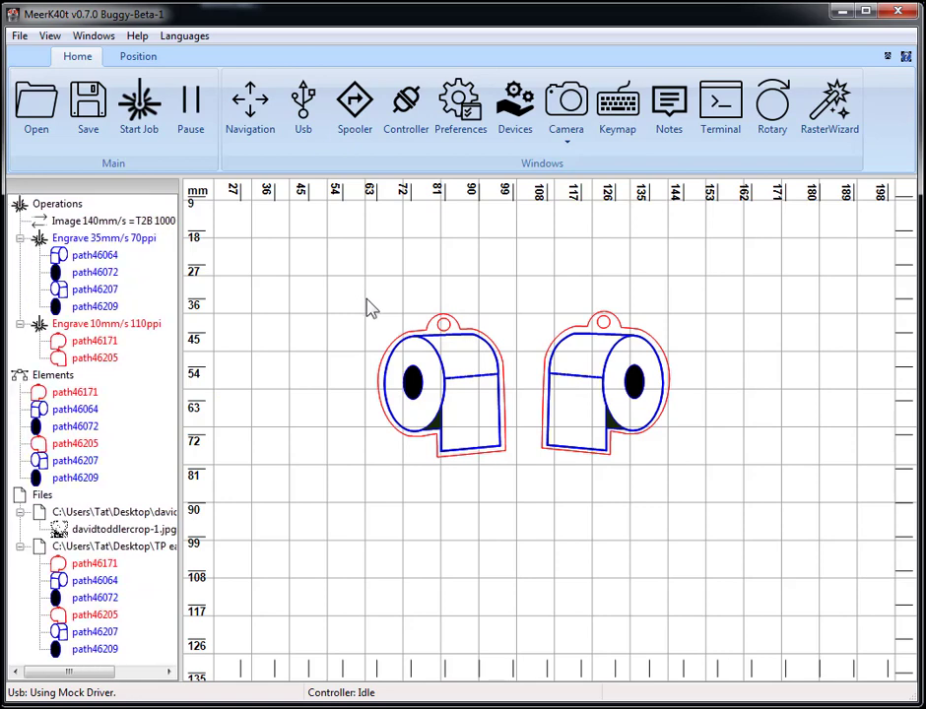
scroll(439, 315, "down", 5)
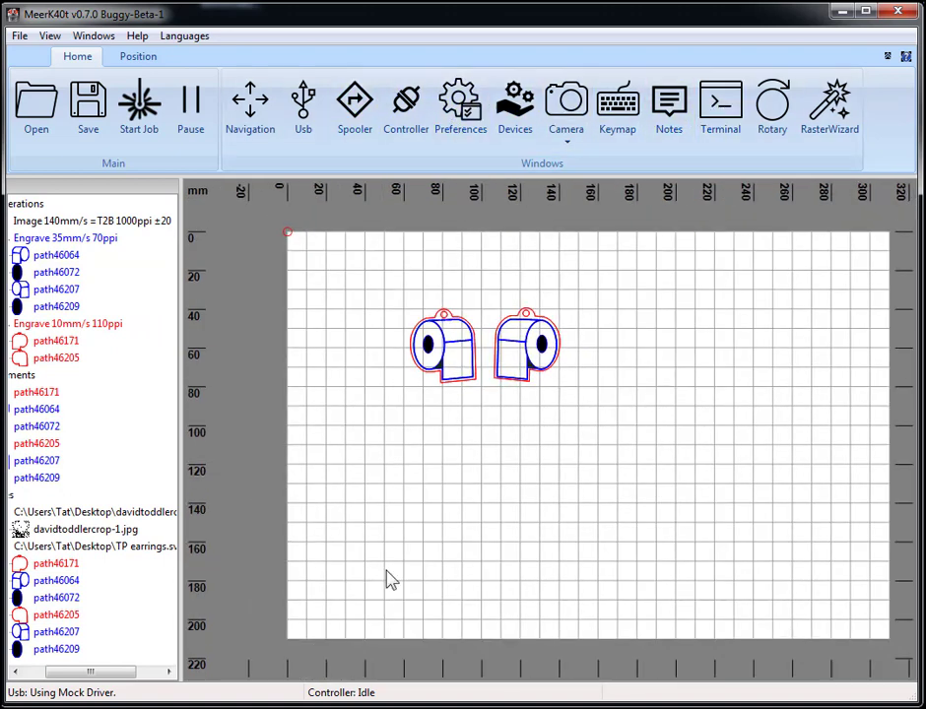
Step: In the Terminal, show help for rect, then run 'rect 3cm 4cm 1in 1in'
left_click(124, 670)
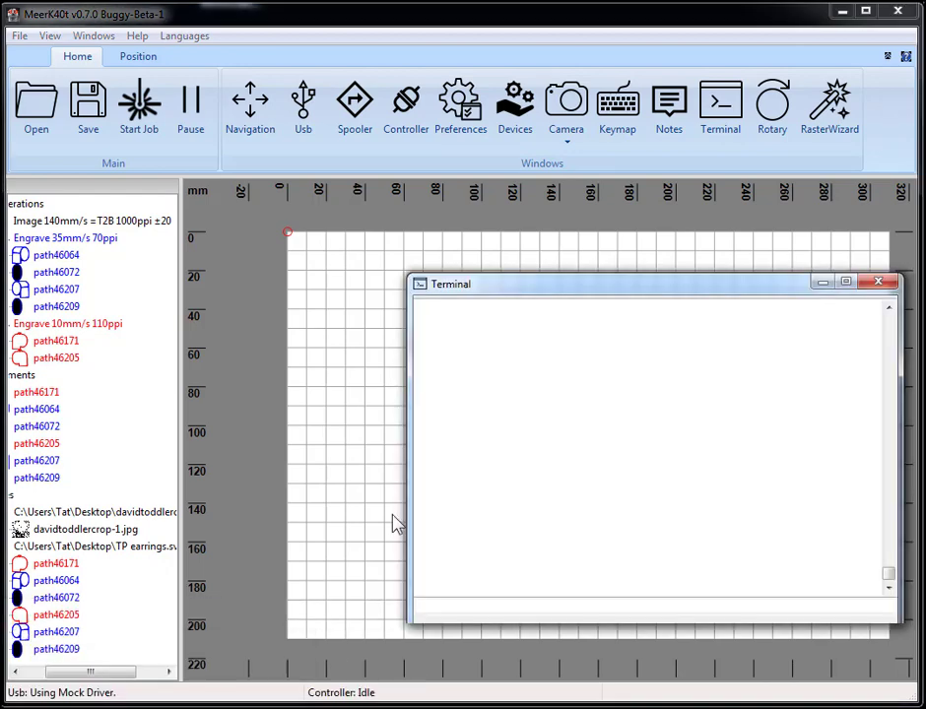
left_click(877, 283)
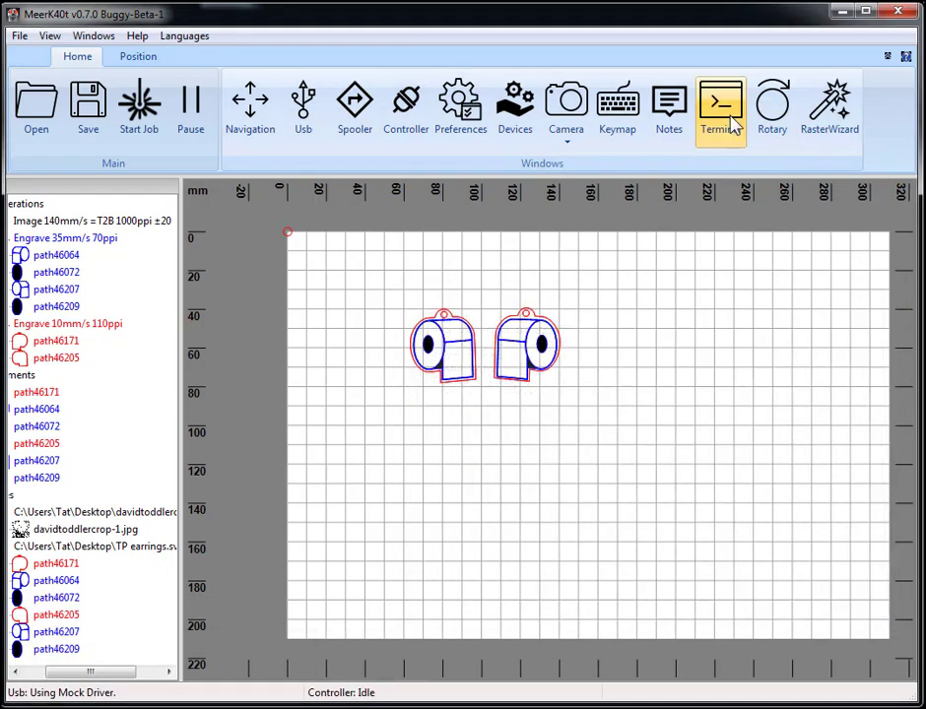
left_click(720, 109)
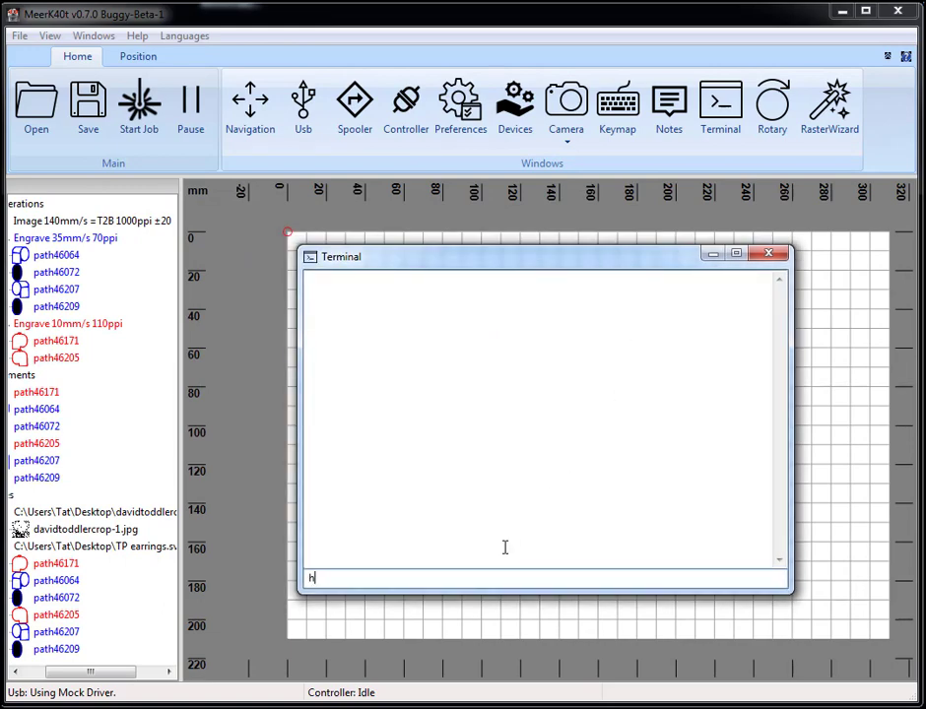
type("help")
key("Return")
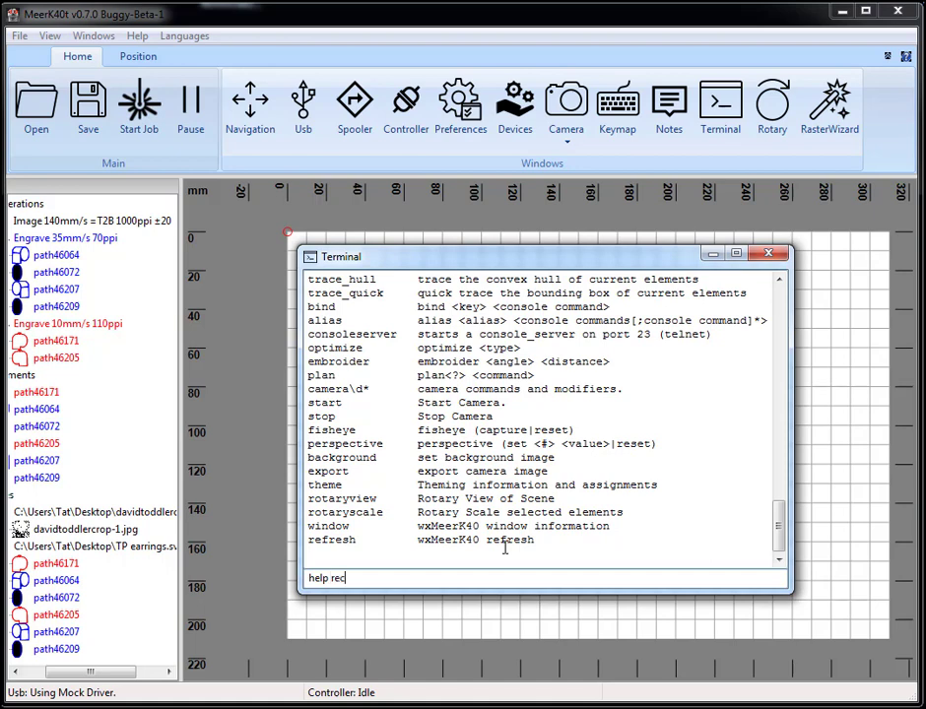
key("Return")
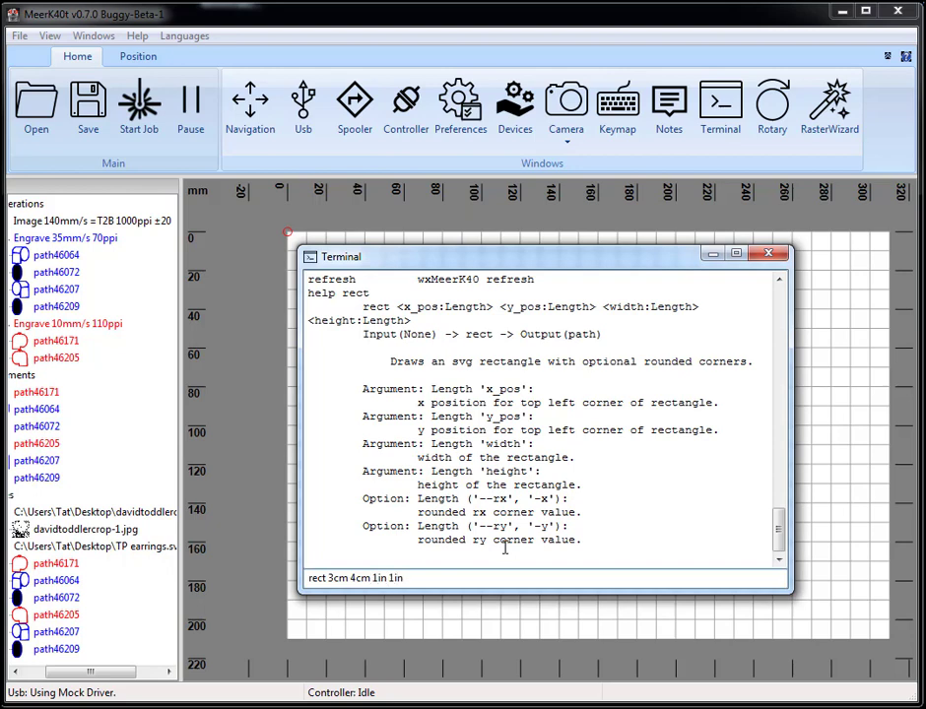
key("Return")
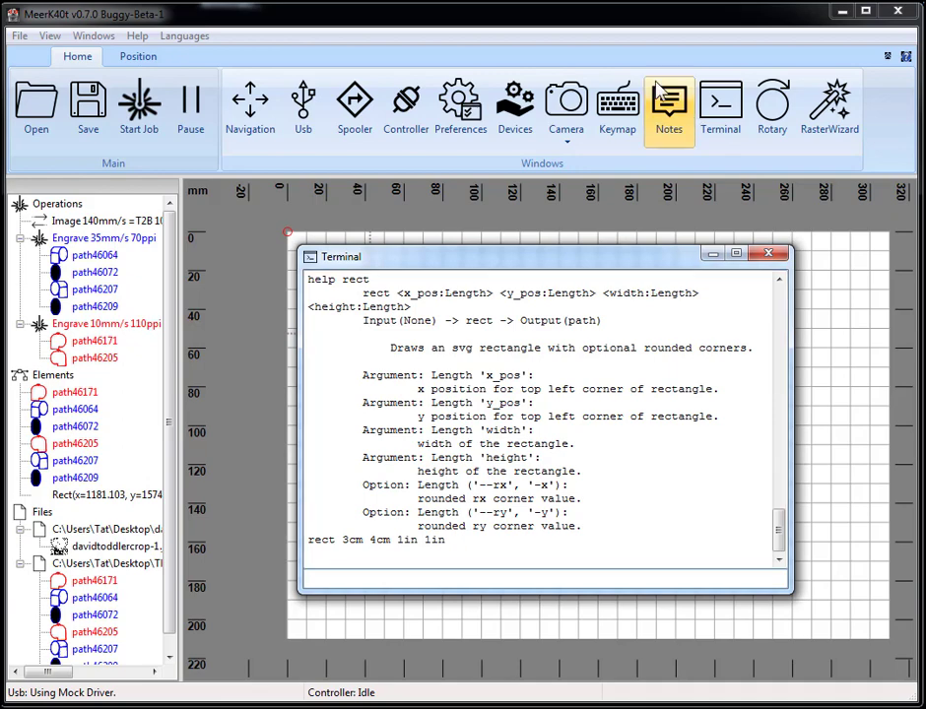
Step: Recall the previous rect command and rerun it with a blue fill
left_click_drag(552, 260, 693, 257)
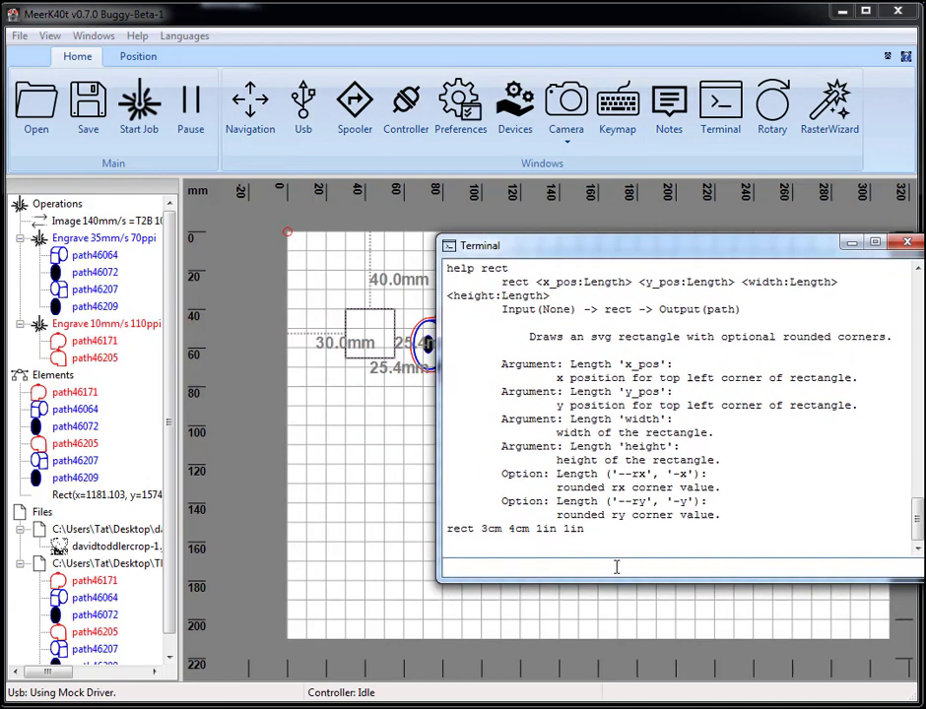
key("Up")
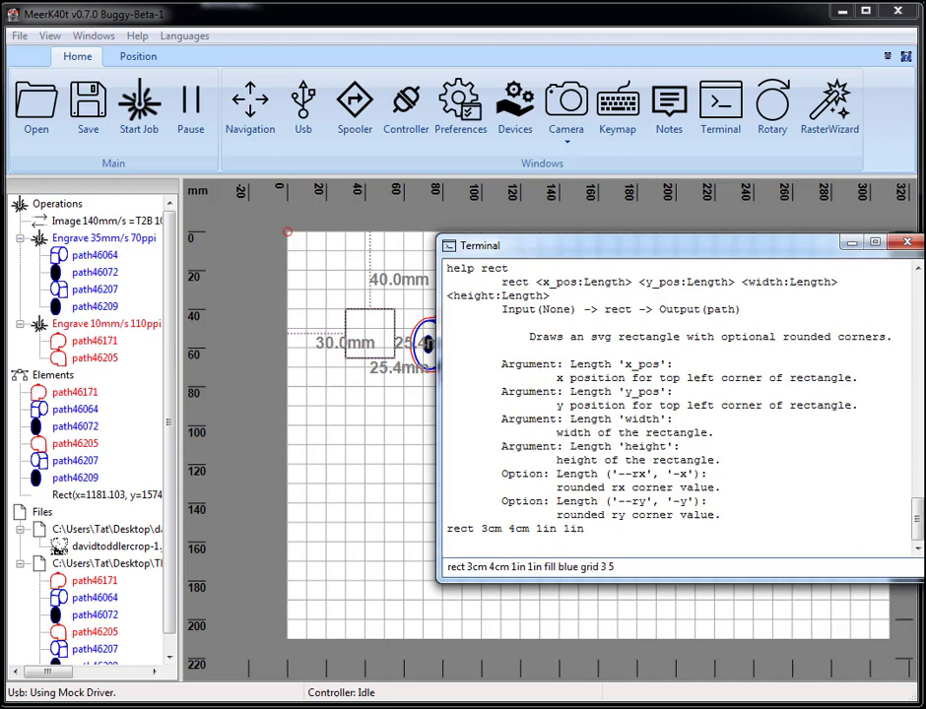
key("Return")
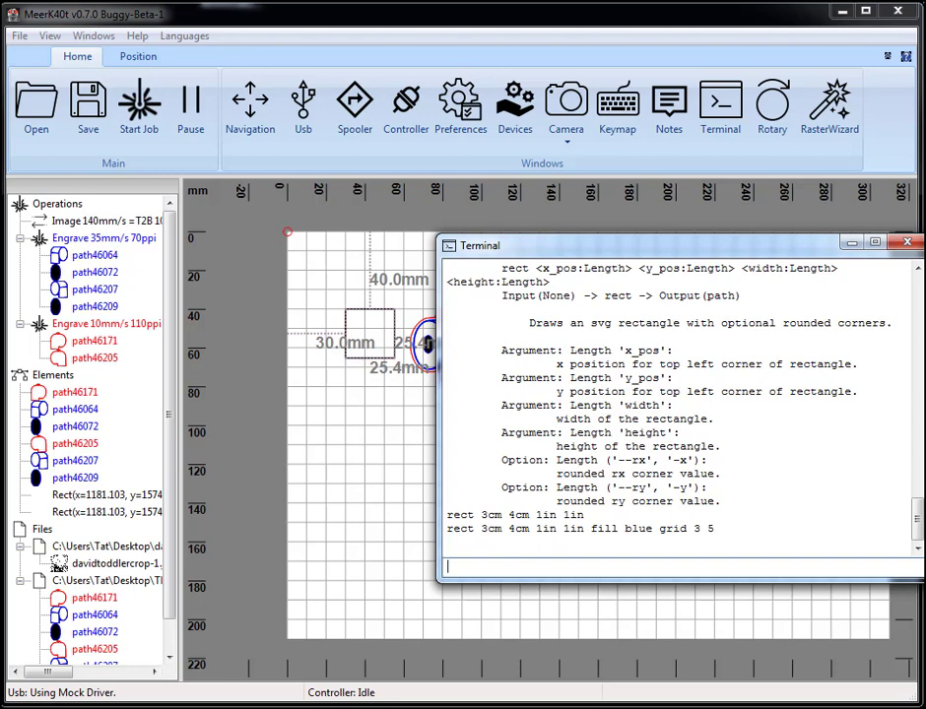
left_click_drag(640, 245, 640, 317)
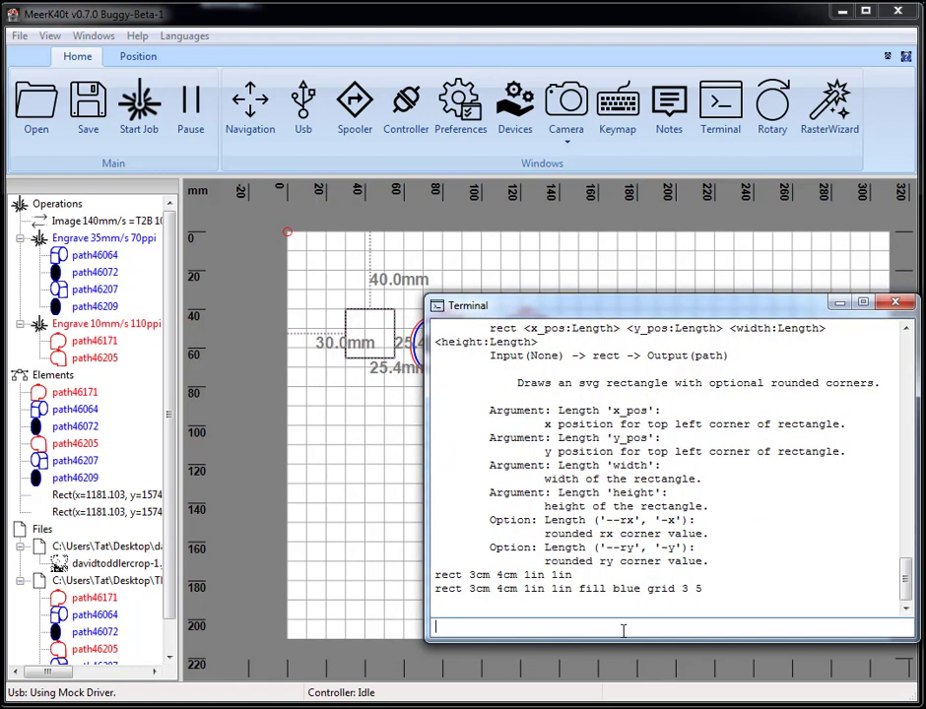
key("Up")
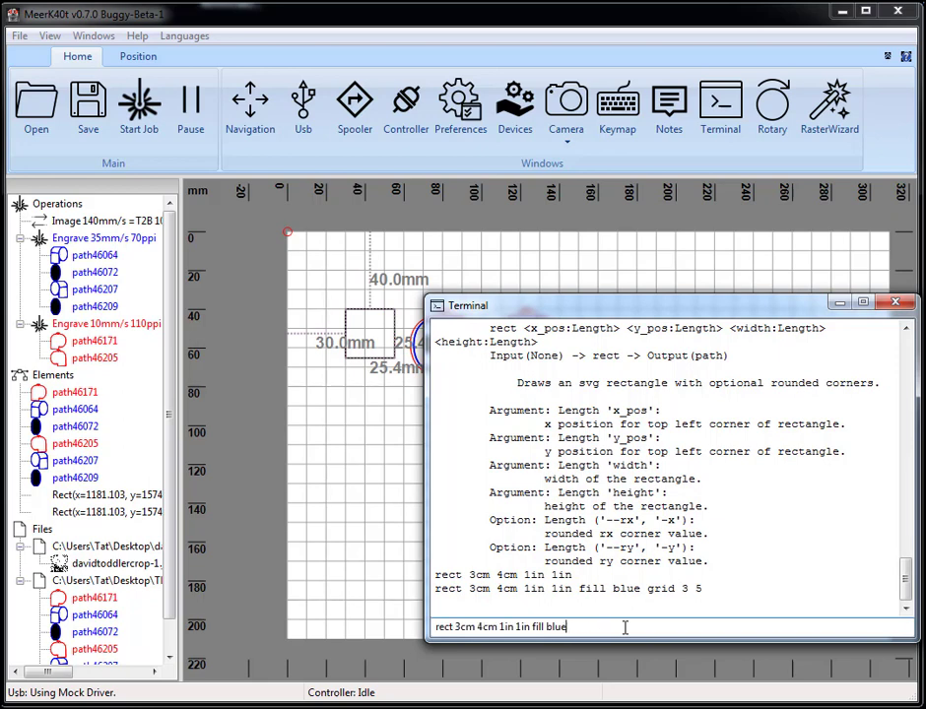
key("Return")
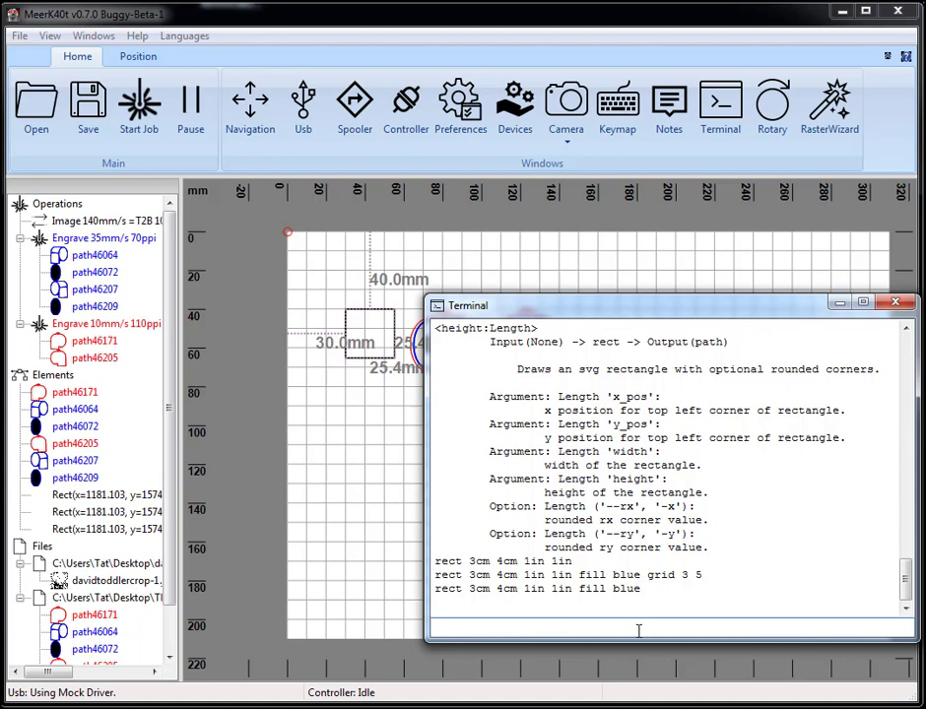
Step: Edit the command to 'rect 3cm 4cm 1in 1in fill blue grid 3 4' and run it
key("Up")
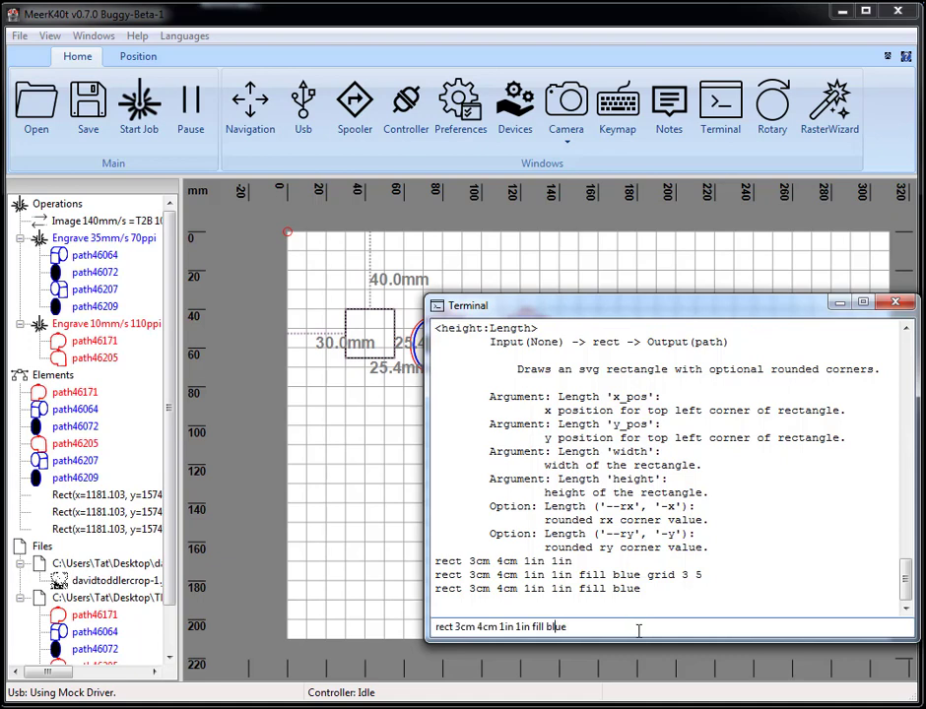
key("BackSpace")
key("BackSpace")
key("BackSpace")
key("BackSpace")
key("BackSpace")
key("BackSpace")
key("BackSpace")
key("BackSpace")
key("BackSpace")
key("BackSpace")
key("BackSpace")
key("BackSpace")
key("BackSpace")
key("BackSpace")
key("BackSpace")
key("BackSpace")
key("BackSpace")
key("BackSpace")
key("BackSpace")
key("BackSpace")
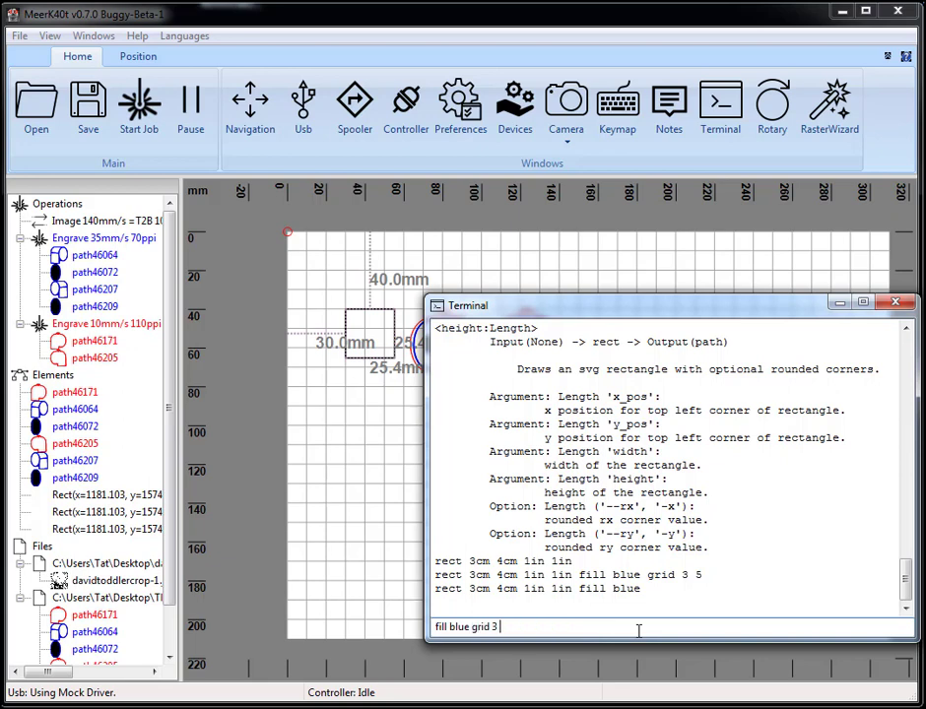
type("4")
key("Return")
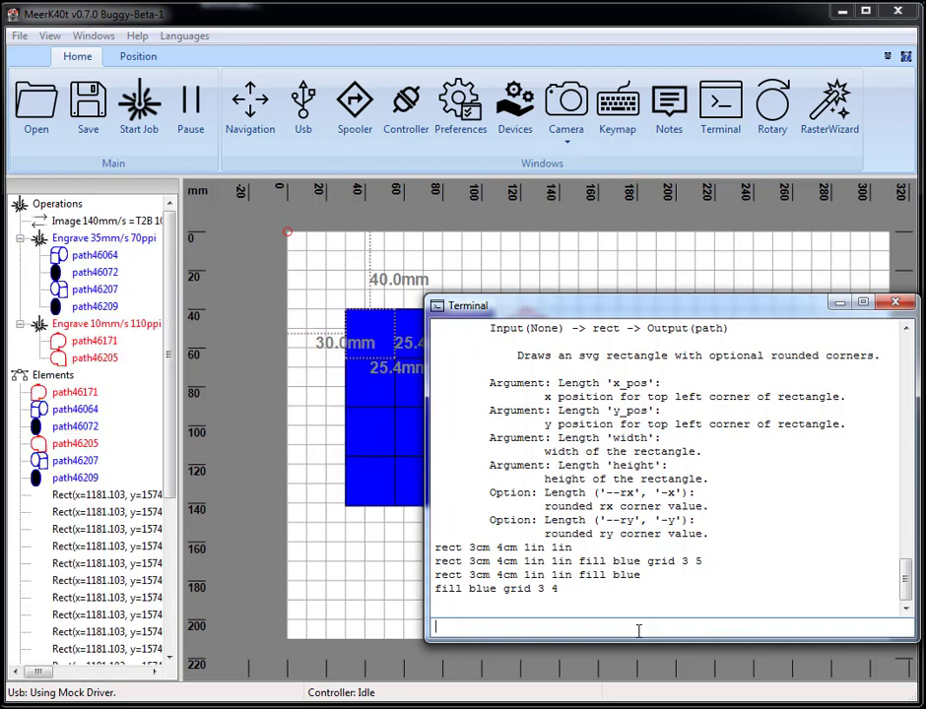
Step: Run 'help fill' and 'help rect' in the Terminal and review the output
left_click_drag(685, 310, 579, 233)
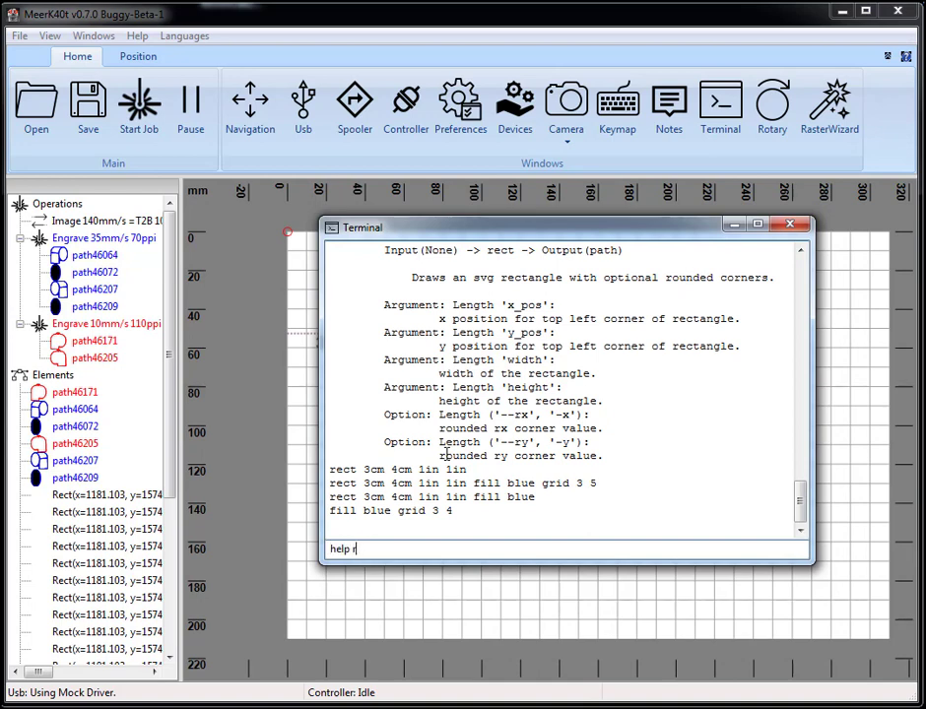
type("help fill")
key("Return")
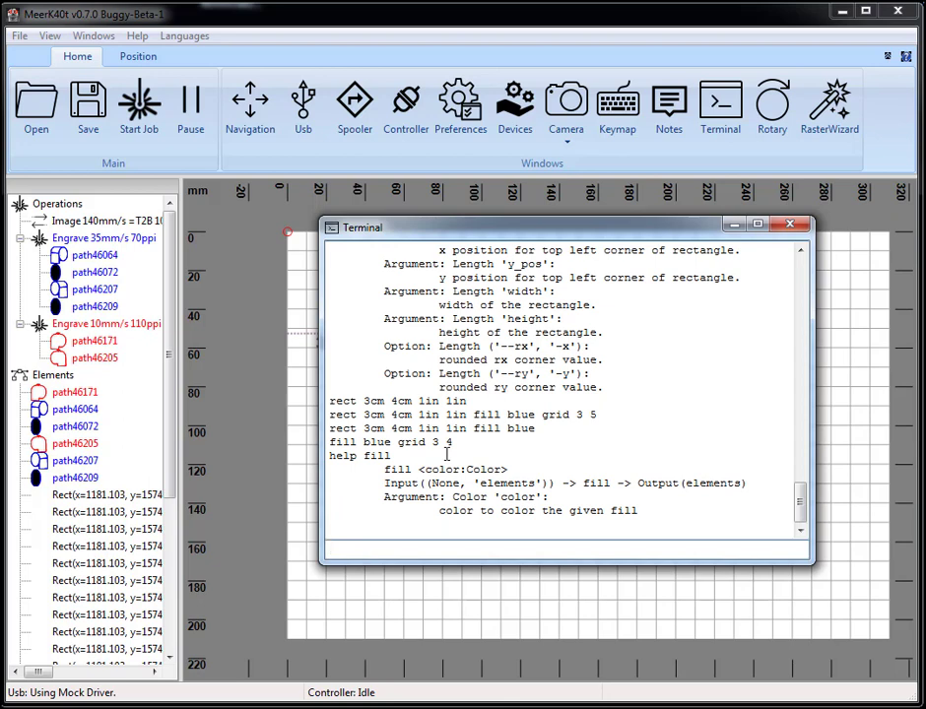
type("help rect")
key("Return")
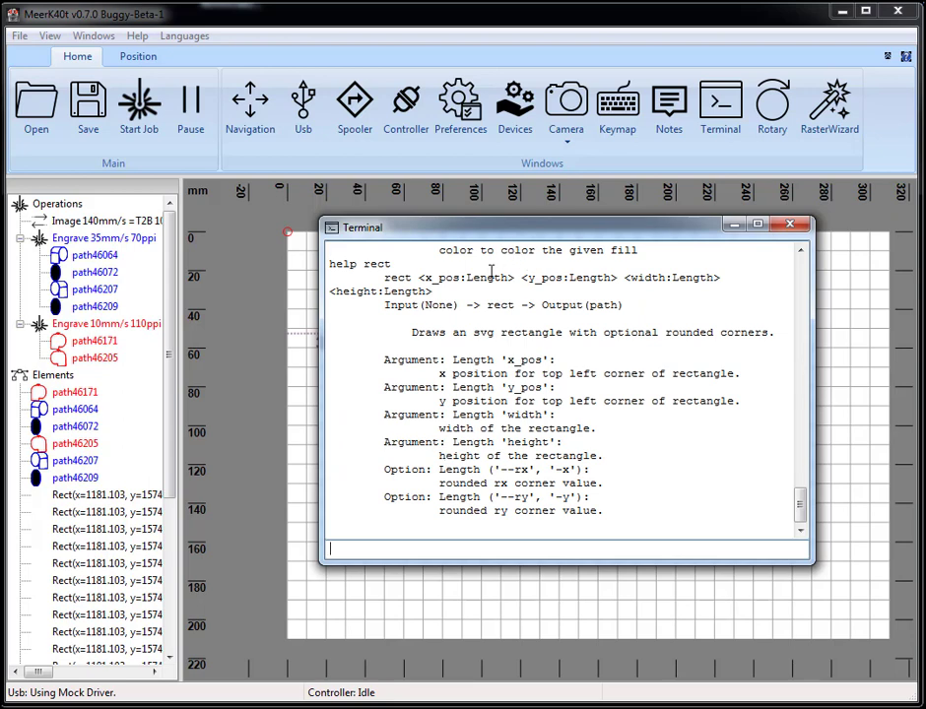
left_click_drag(548, 305, 622, 305)
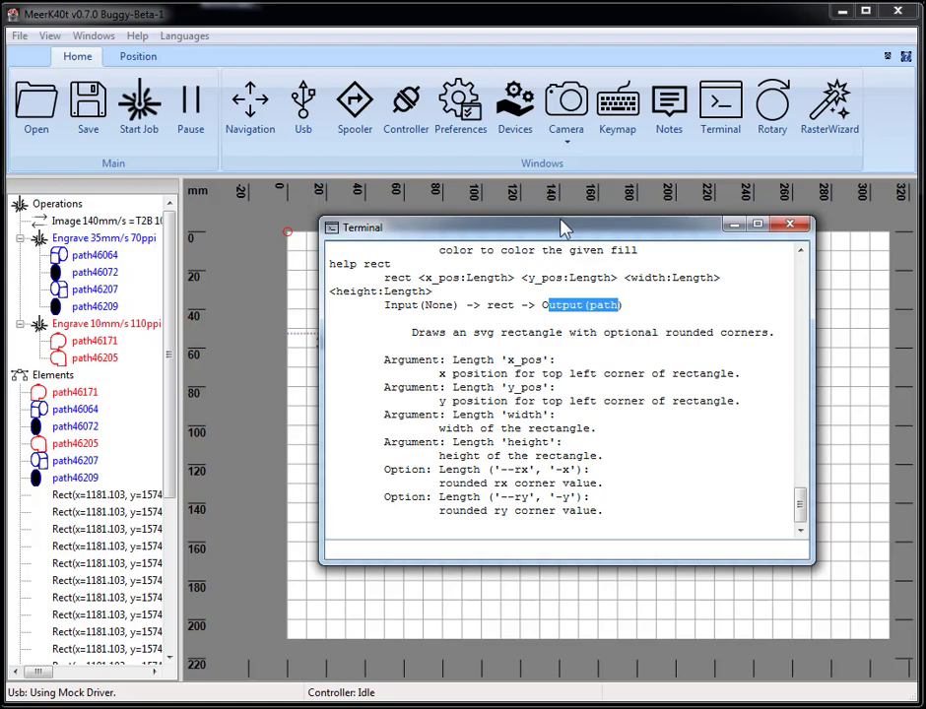
left_click_drag(558, 232, 493, 228)
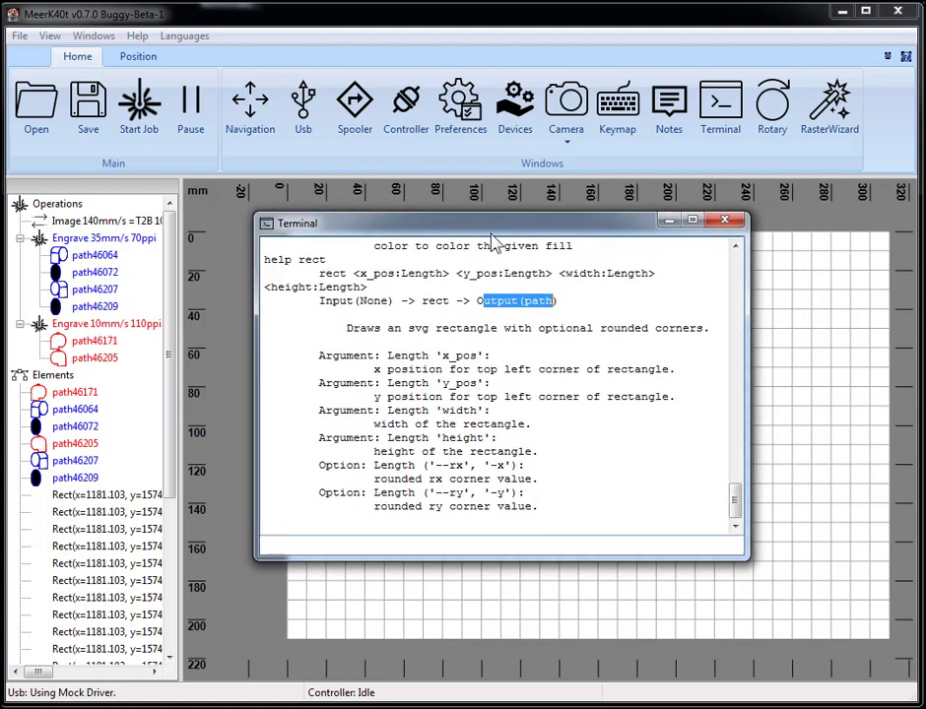
mouse_move(737, 500)
left_mouse_down()
mouse_move(734, 337)
mouse_move(719, 323)
mouse_move(715, 281)
mouse_move(708, 287)
mouse_move(723, 306)
mouse_move(715, 347)
mouse_move(744, 517)
left_mouse_up()
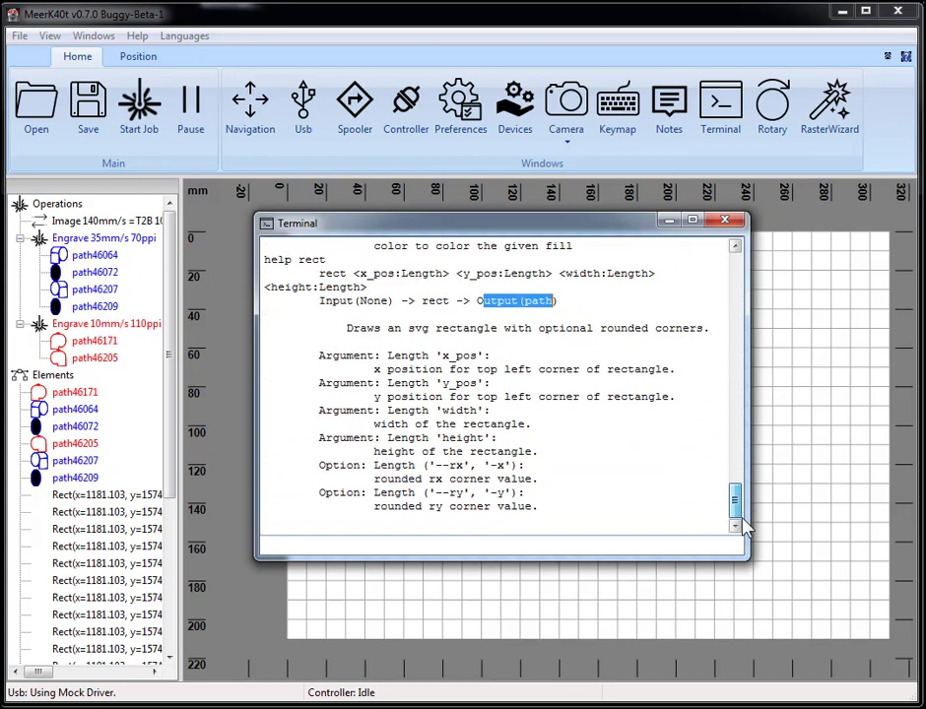
Step: Close the Terminal to reveal the blue rectangle grid on the canvas
left_click(724, 224)
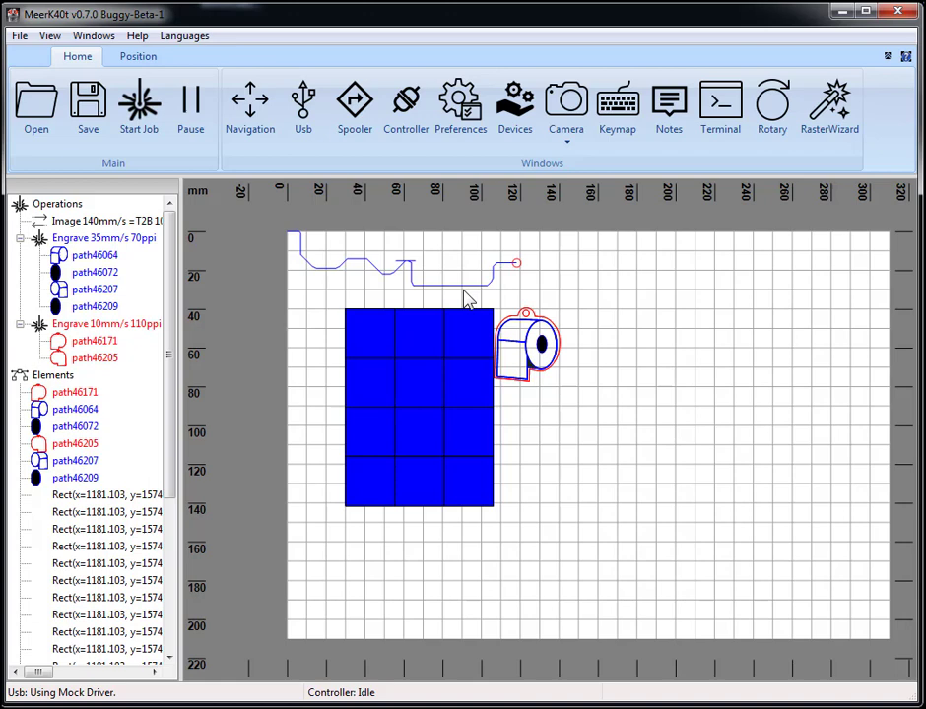
Step: Clear the canvas and run 'ruidaserver --spool', listening on ports 50200 and 50207
key("ctrl+a")
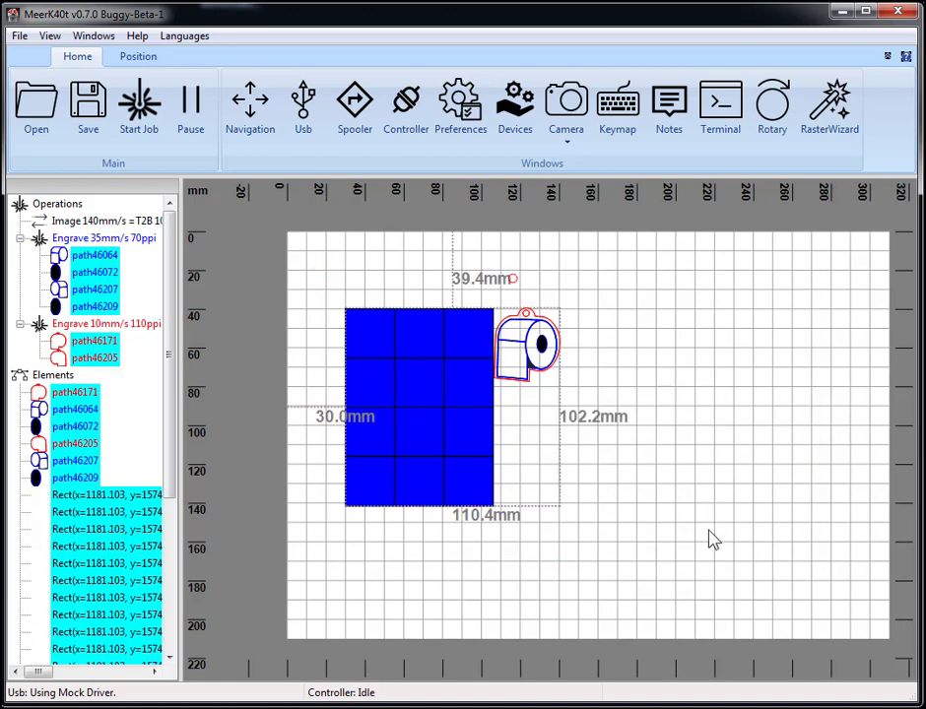
key("Delete")
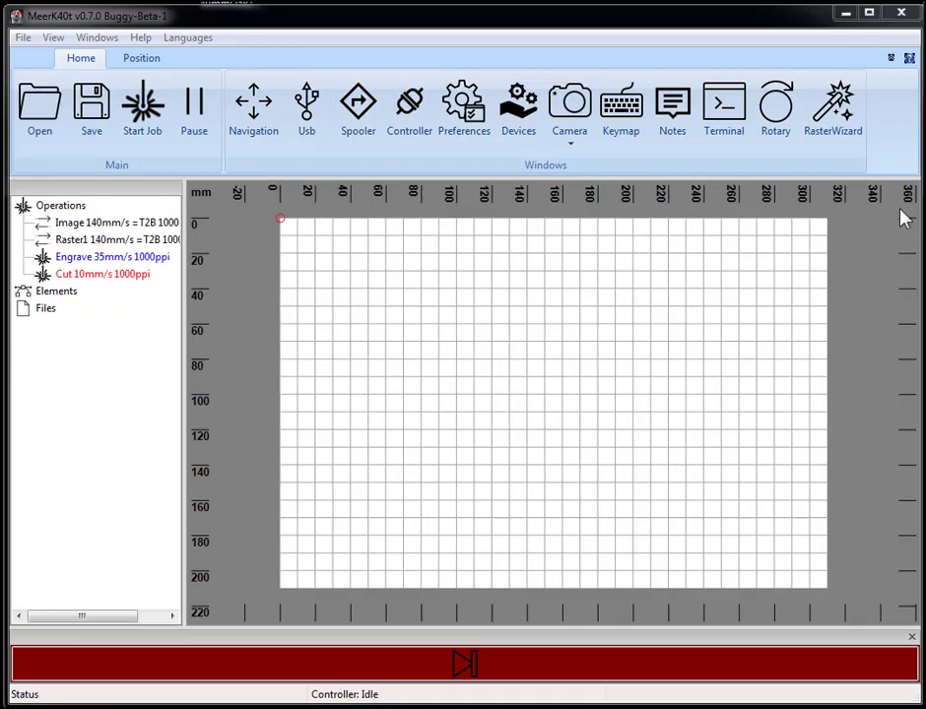
left_click(723, 131)
left_click_drag(331, 42, 591, 183)
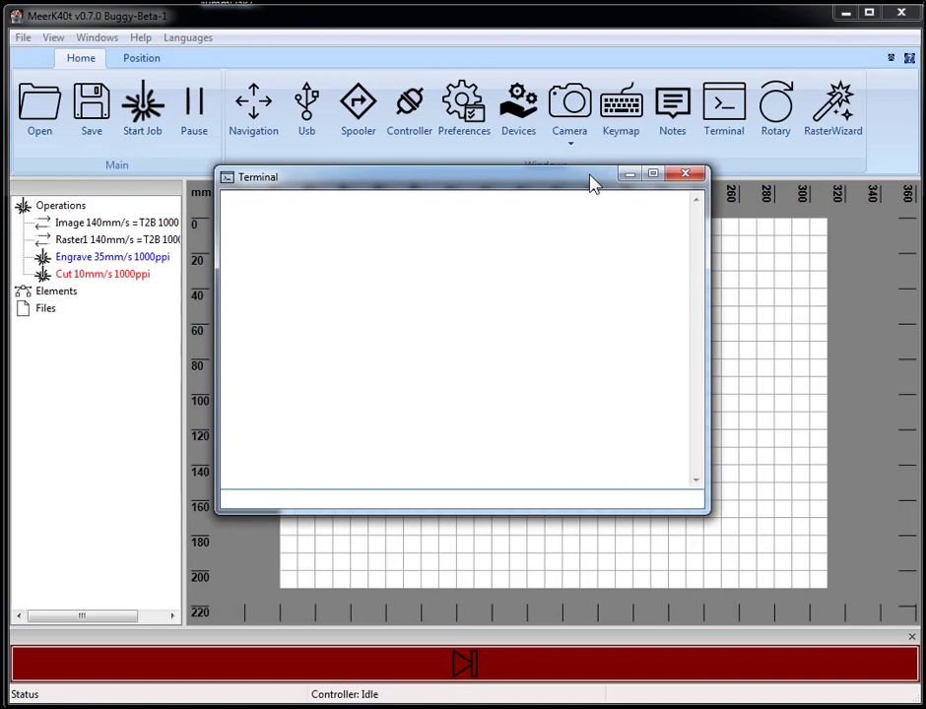
type("ruida")
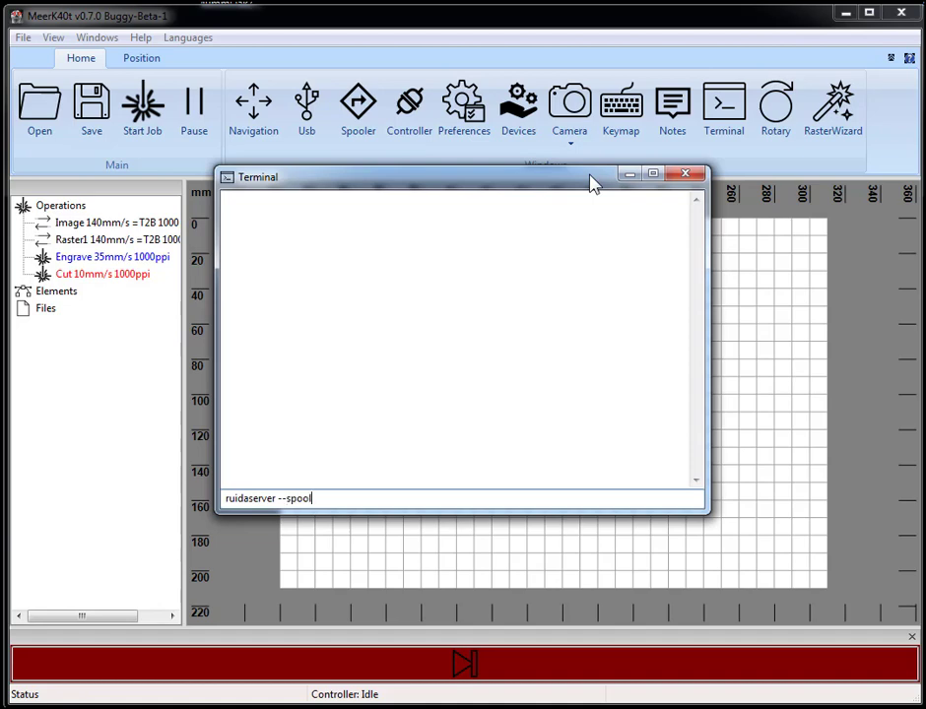
type("server --spool")
key("Return")
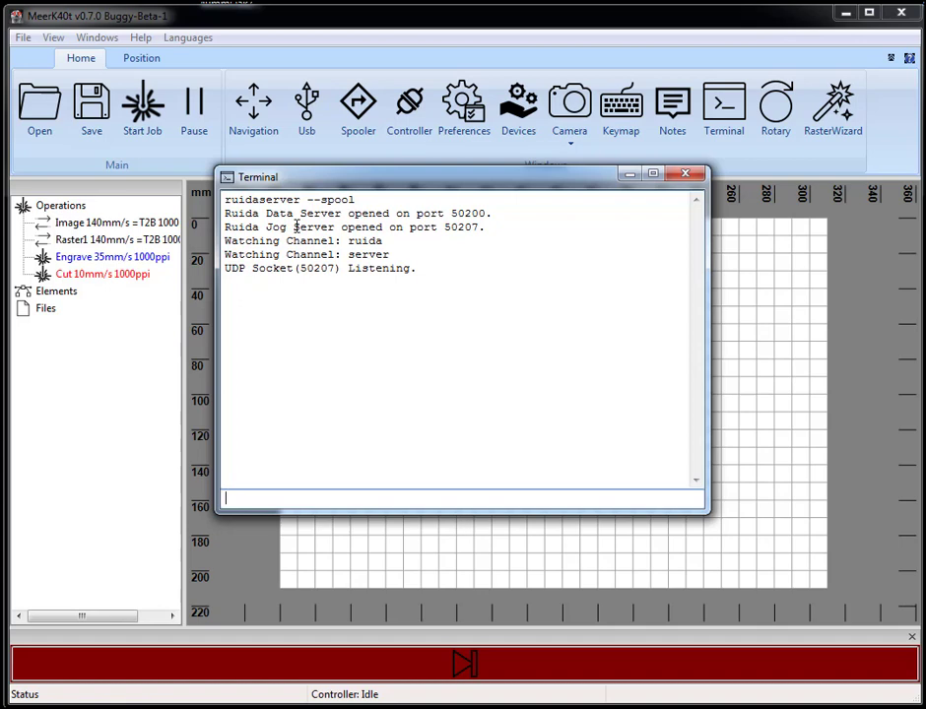
left_click_drag(366, 181, 440, 271)
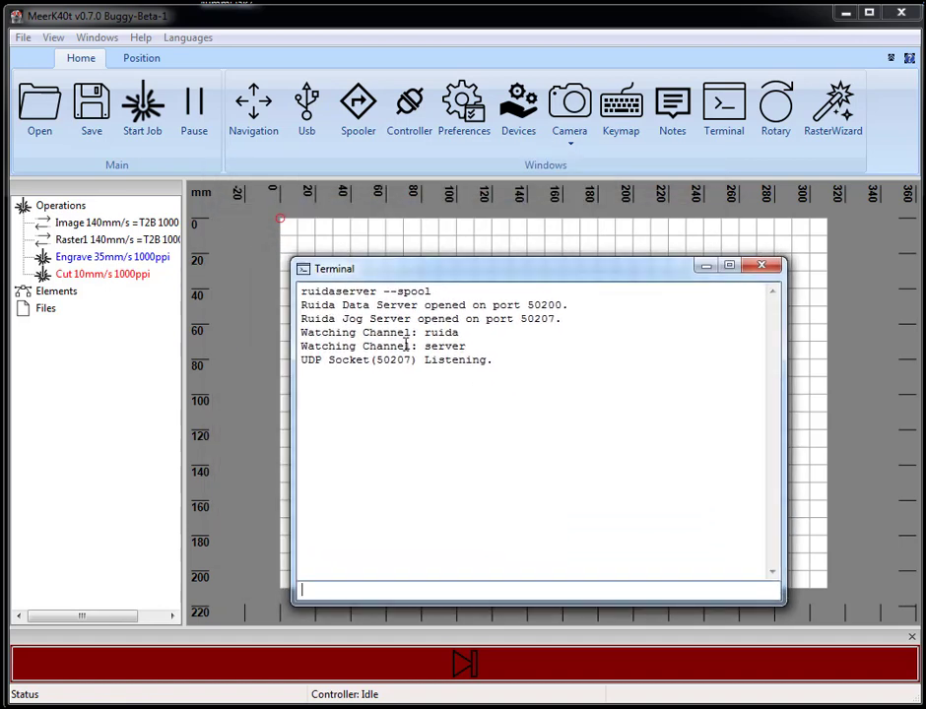
left_click_drag(632, 266, 400, 235)
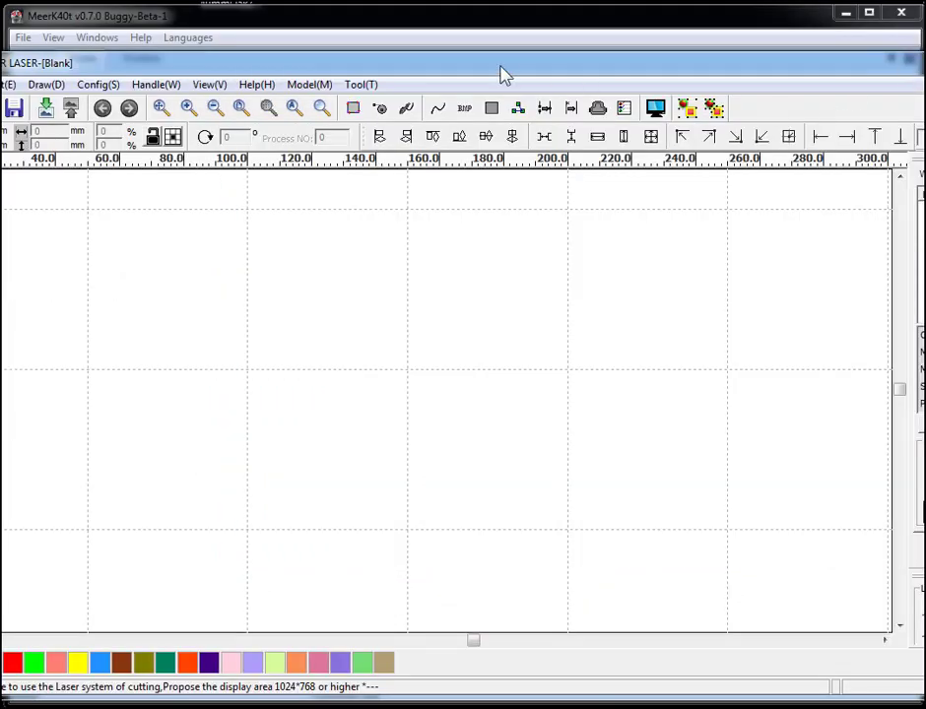
Step: Resize the THUNDER LASER window to show the layer panel and Laser work area
left_click_drag(39, 63, 155, 47)
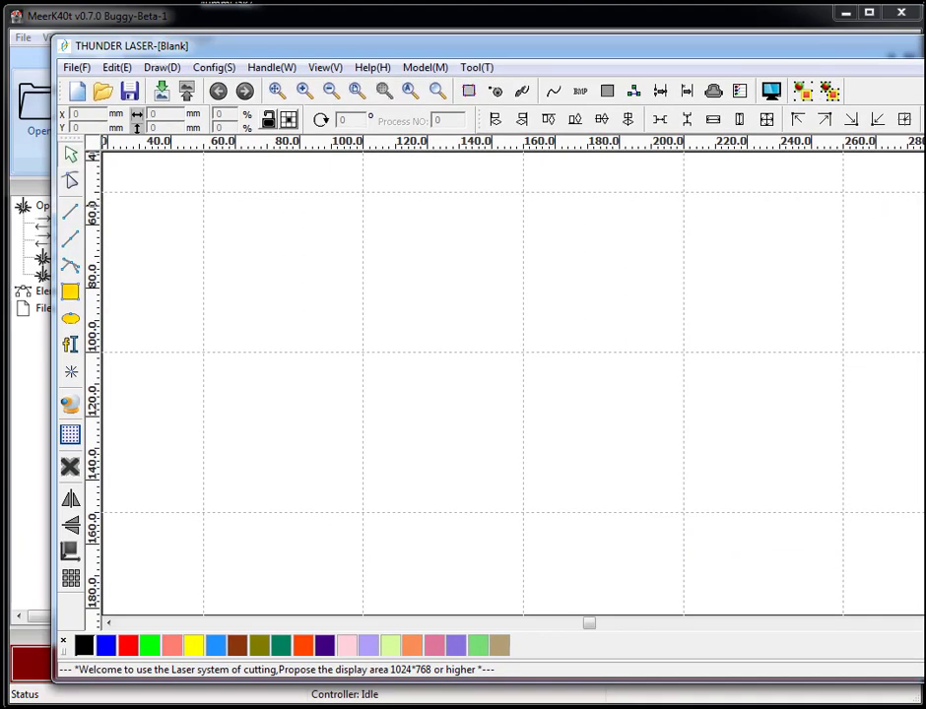
left_click_drag(921, 518, 857, 521)
left_click_drag(857, 680, 884, 582)
left_click_drag(452, 54, 477, 85)
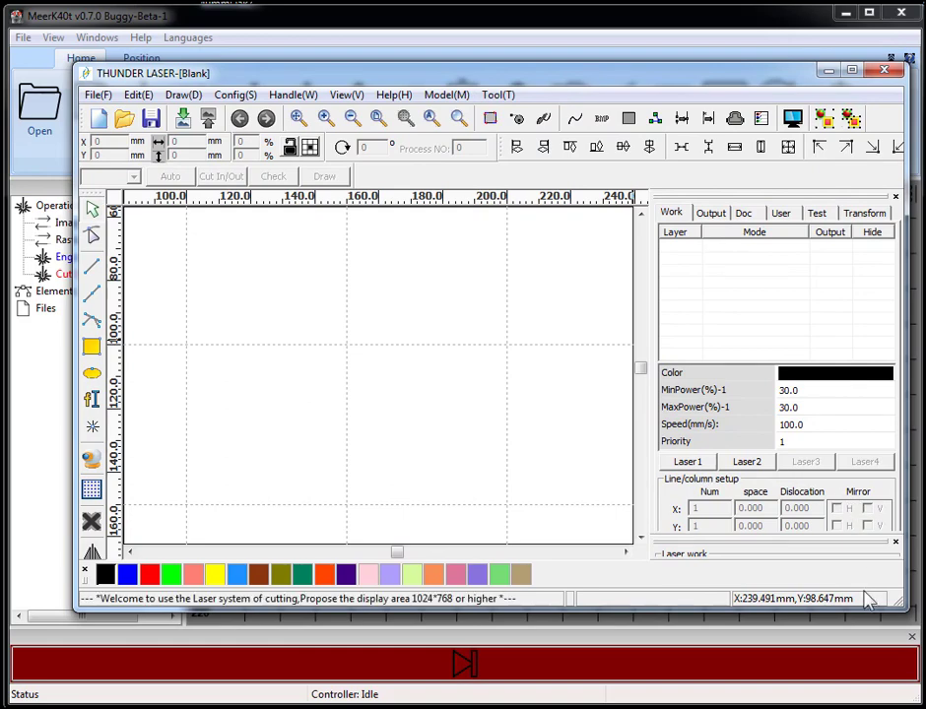
left_click_drag(870, 612, 869, 664)
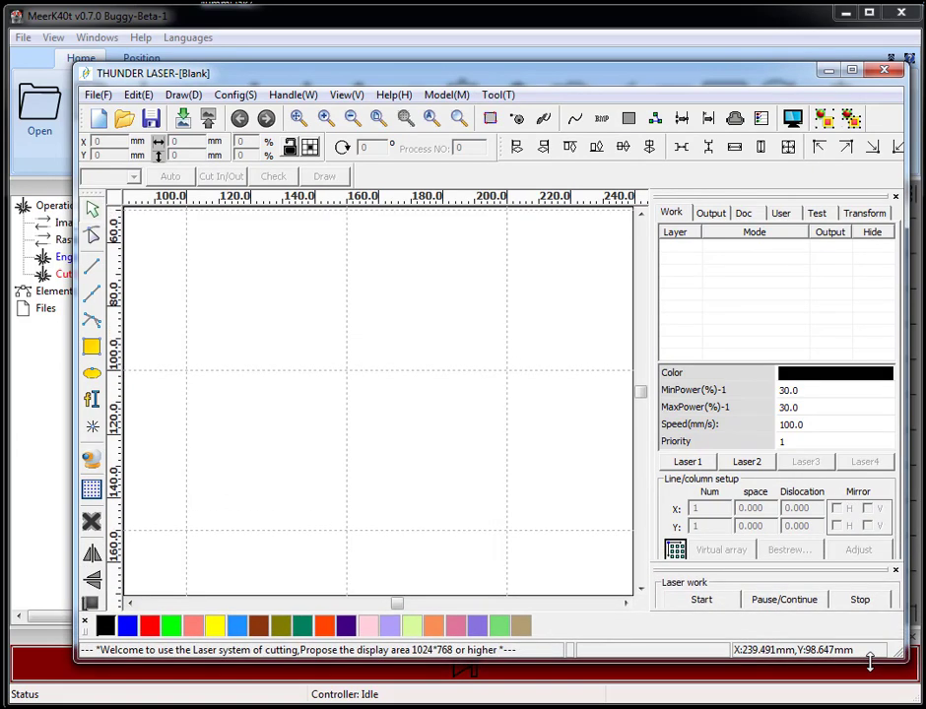
Step: Add the text 'RDWorks, Transfer', frame it with a rectangle, and start the laser job
left_click(92, 399)
left_click(266, 394)
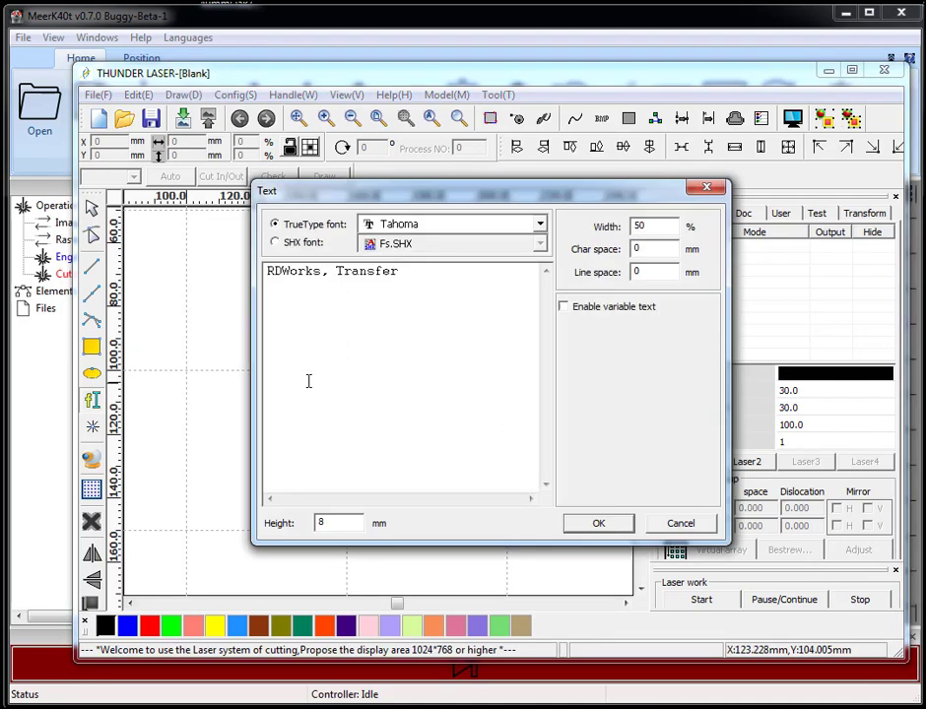
left_click(598, 523)
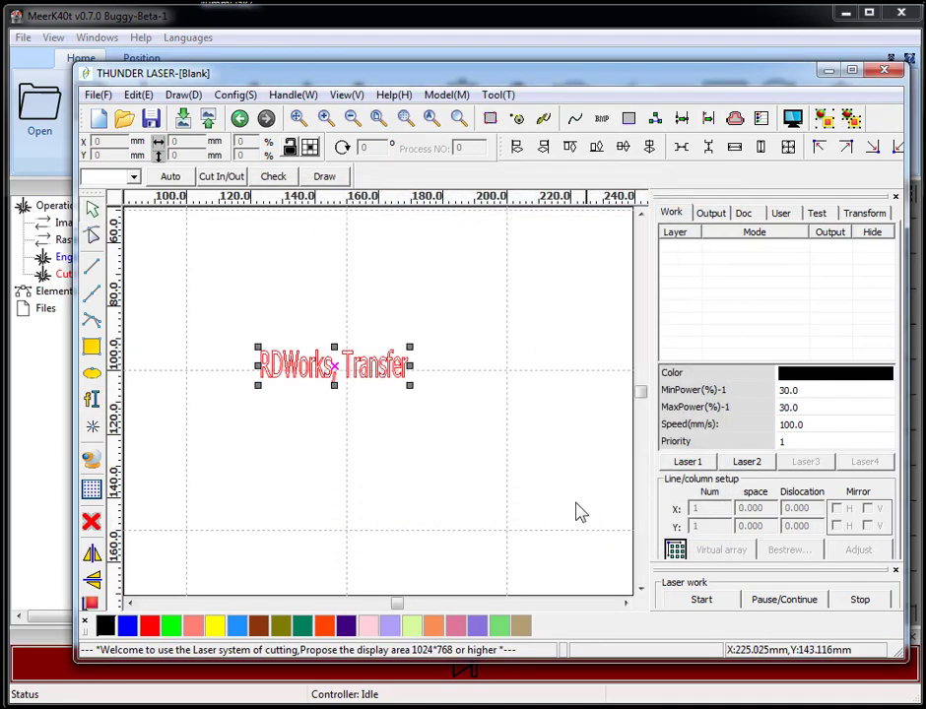
left_click(91, 346)
left_click_drag(193, 293, 511, 444)
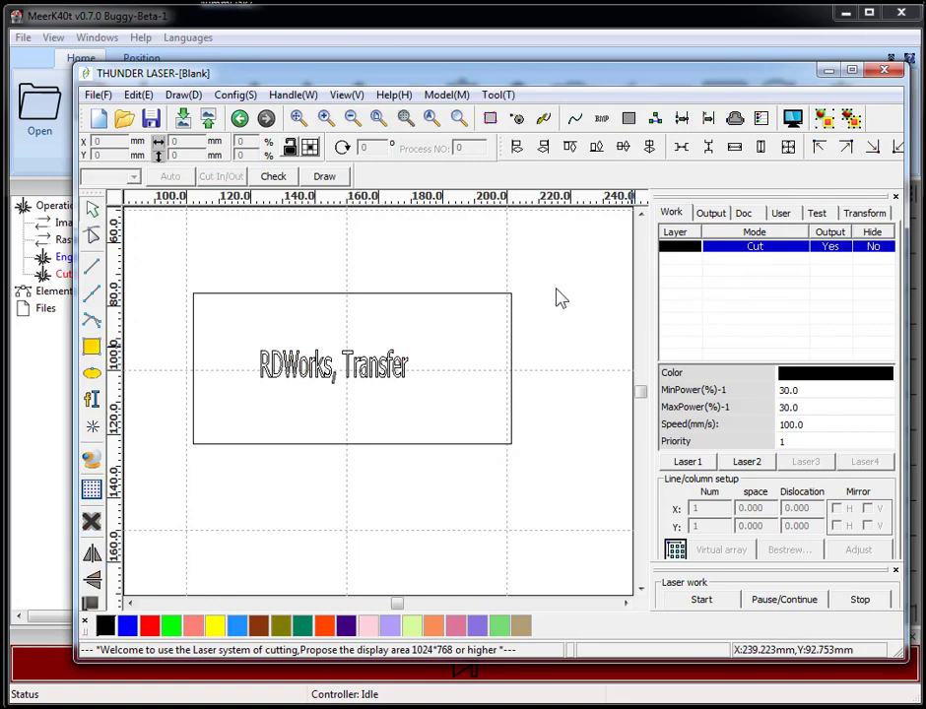
left_click(711, 601)
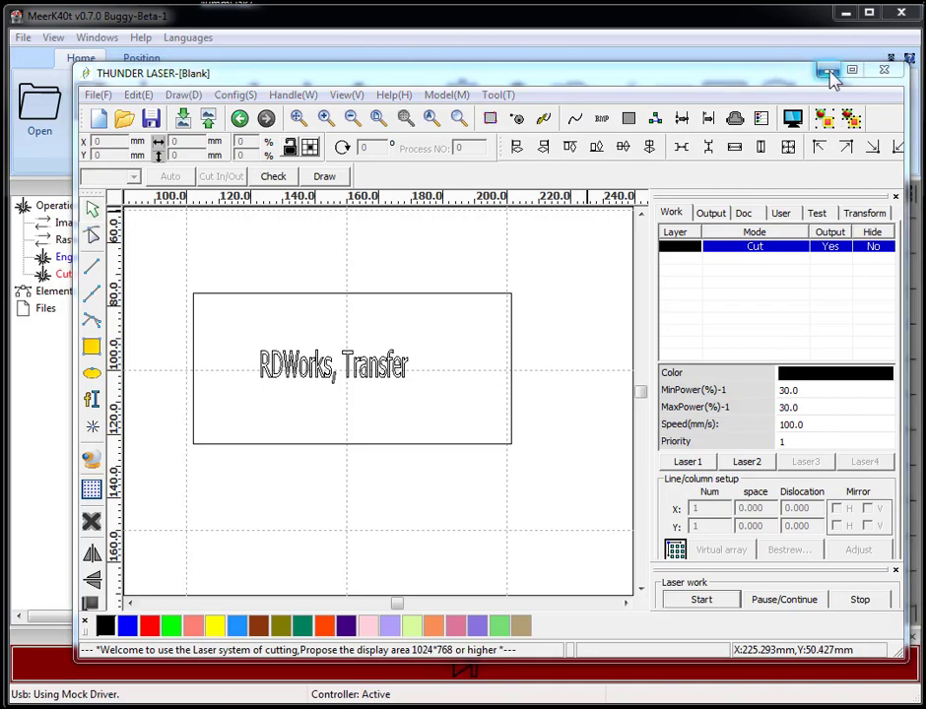
Step: Reveal MeerK40t's received job, moving the terminal aside and zooming in on the traced text and frame
left_click(828, 70)
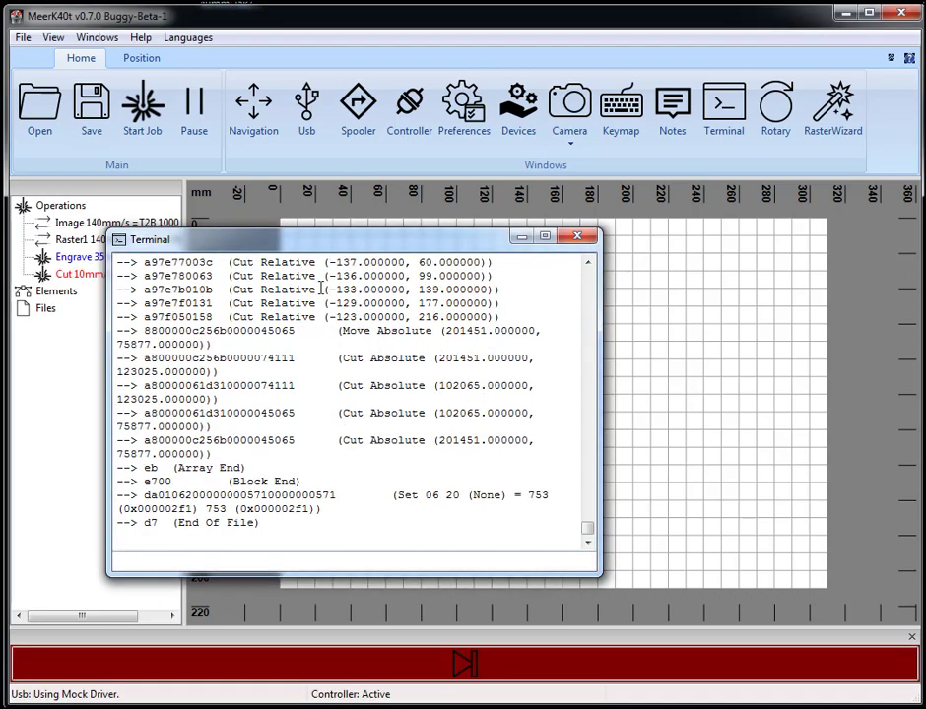
left_click_drag(340, 241, 208, 272)
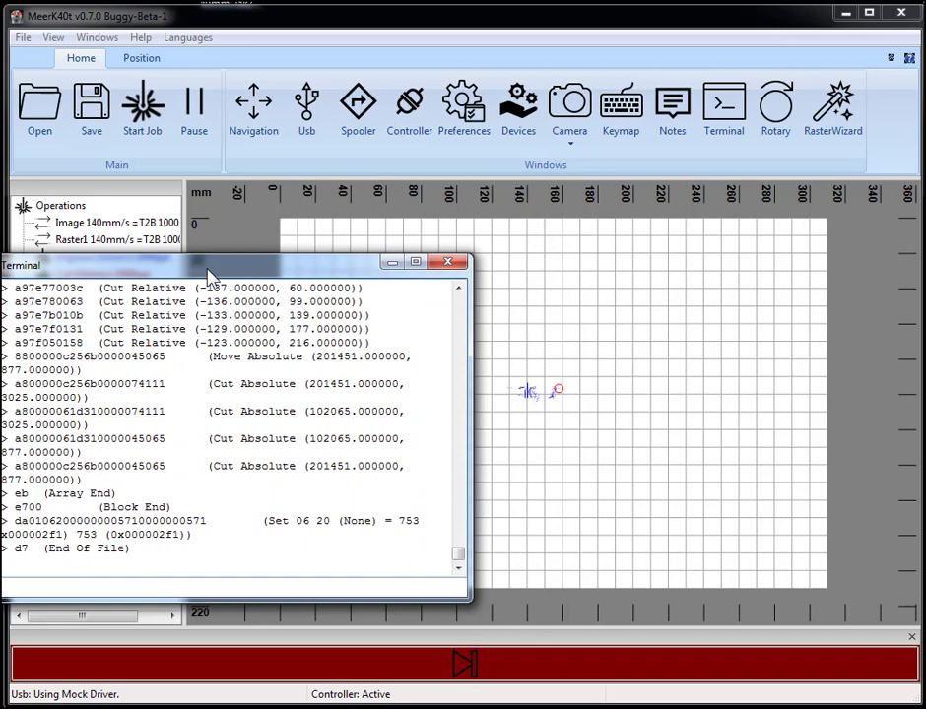
scroll(526, 409, "up", 2)
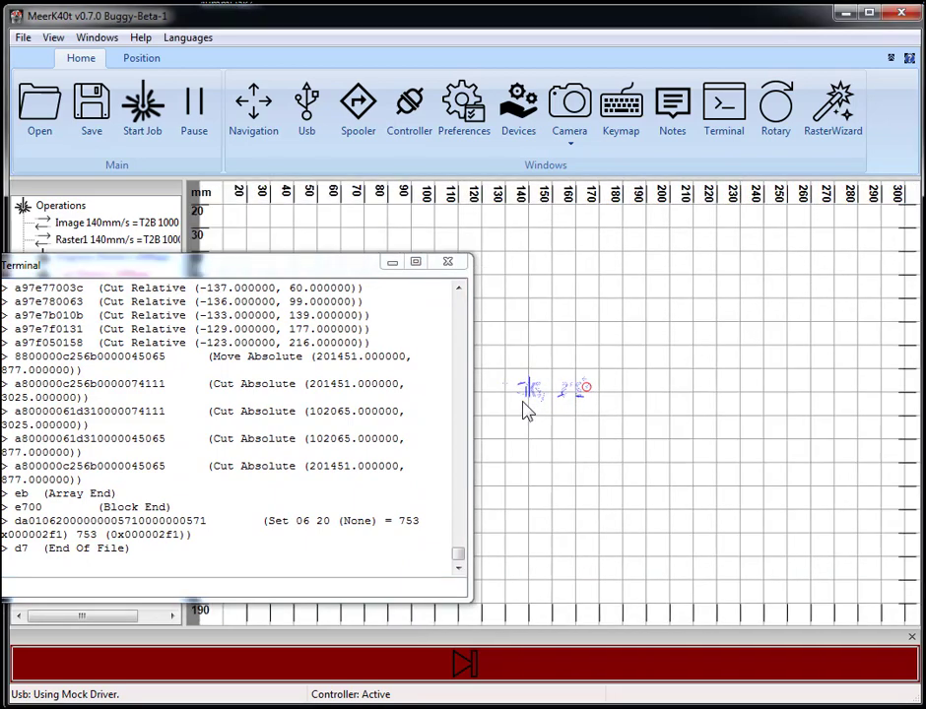
scroll(532, 402, "up", 5)
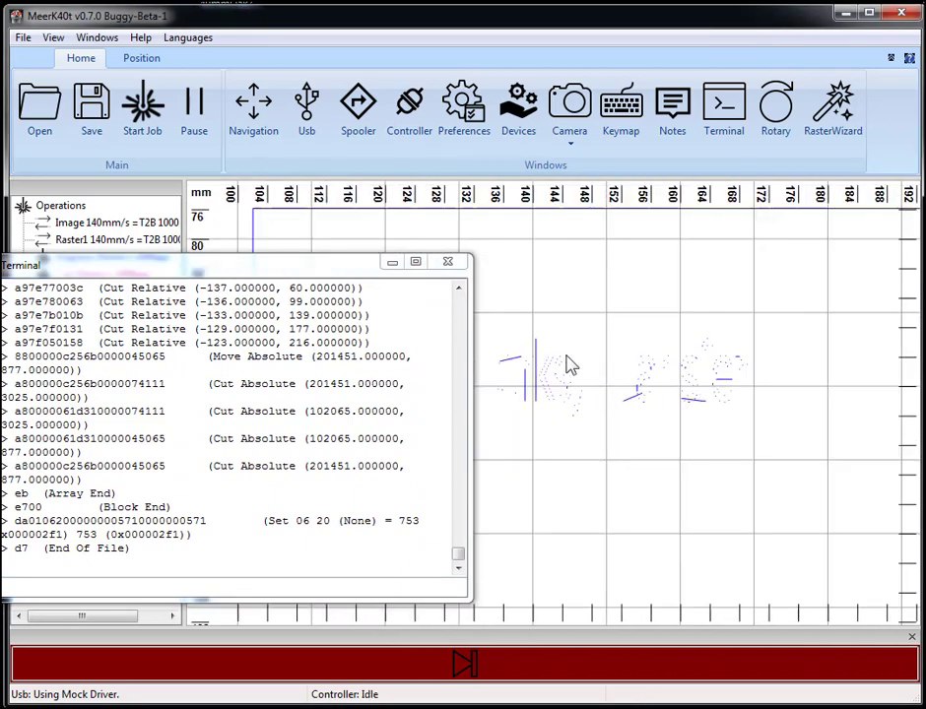
Step: Minimize the command terminal, zoom back out and return to RDWorks
left_click(392, 262)
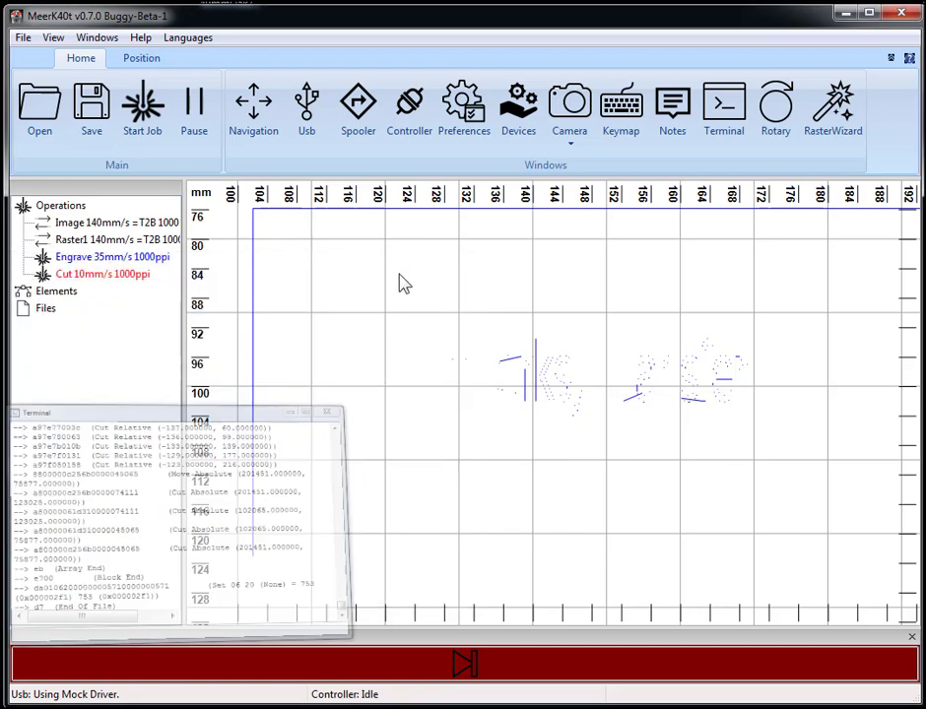
scroll(699, 416, "down", 6)
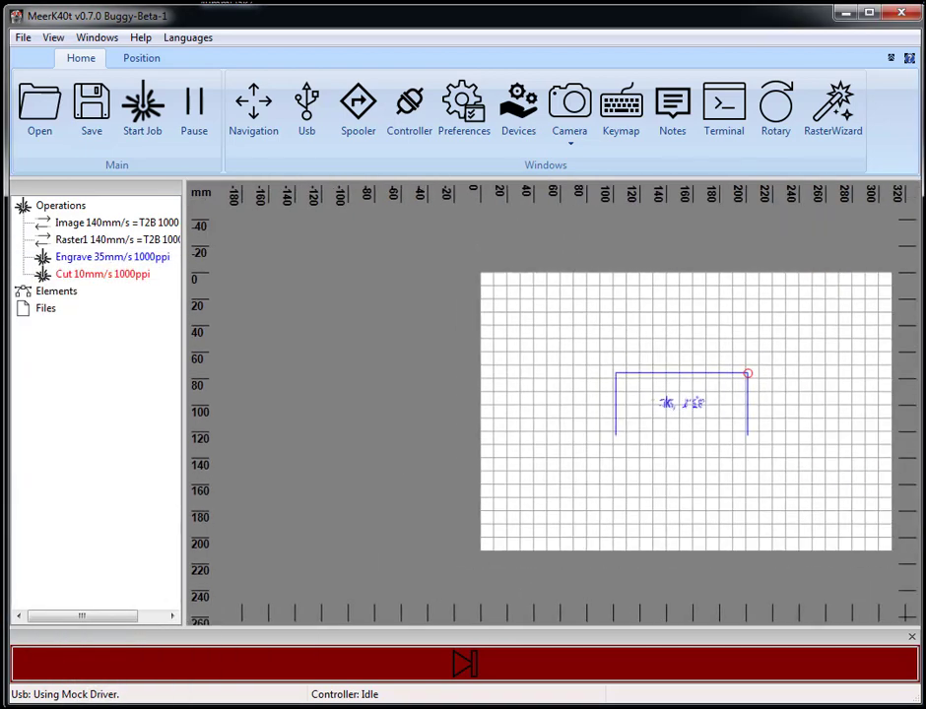
key("alt+Tab")
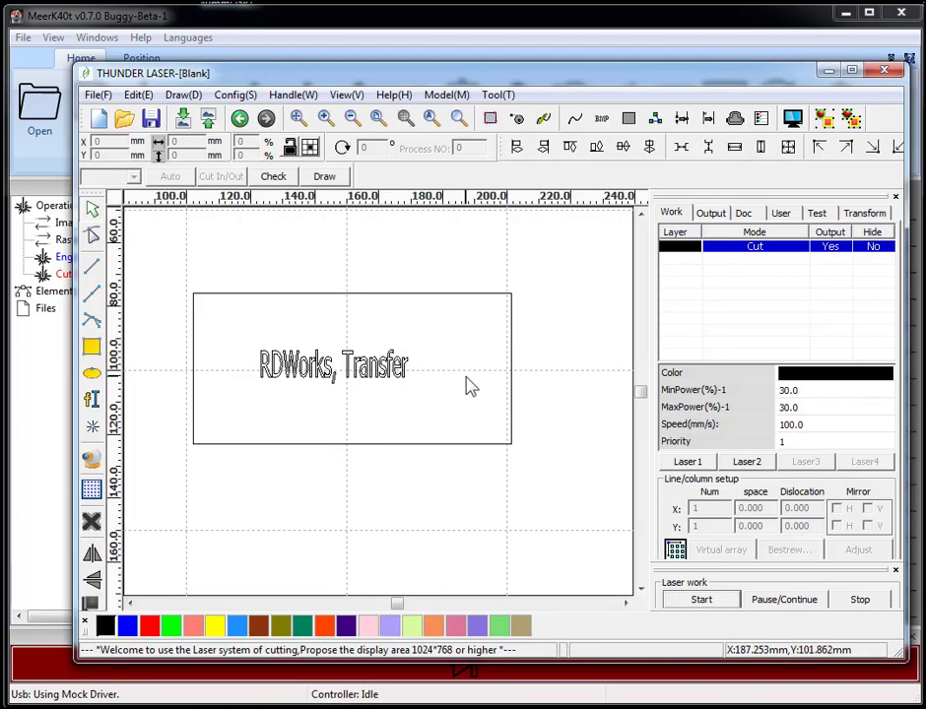
Step: Move the text and rectangle down-left on the RDWorks bed, resend the job, then minimize RDWorks
scroll(471, 387, "down", 5)
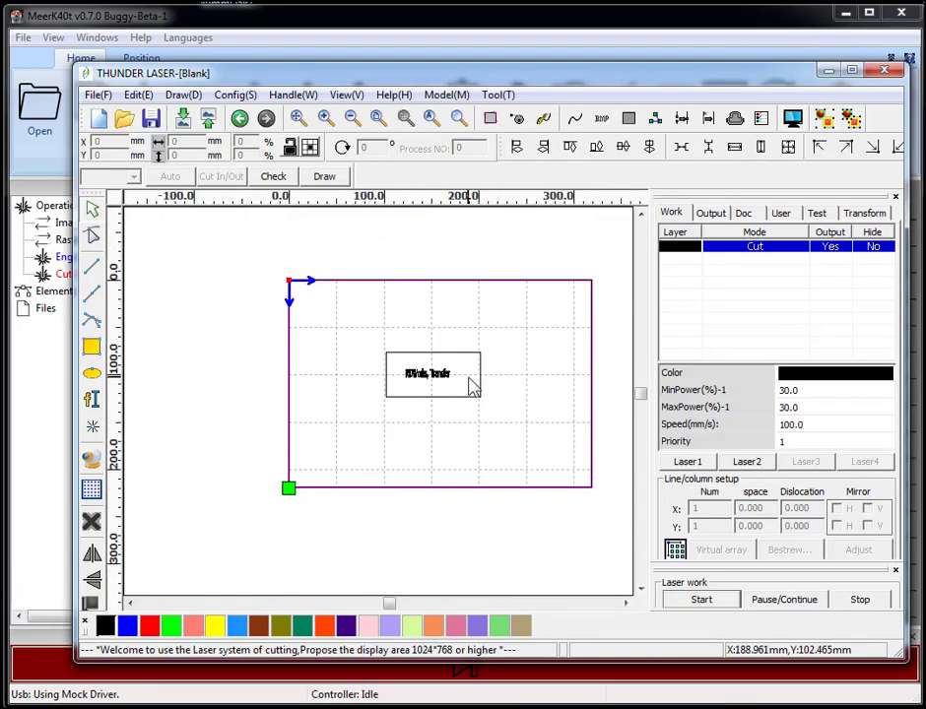
left_click(430, 386)
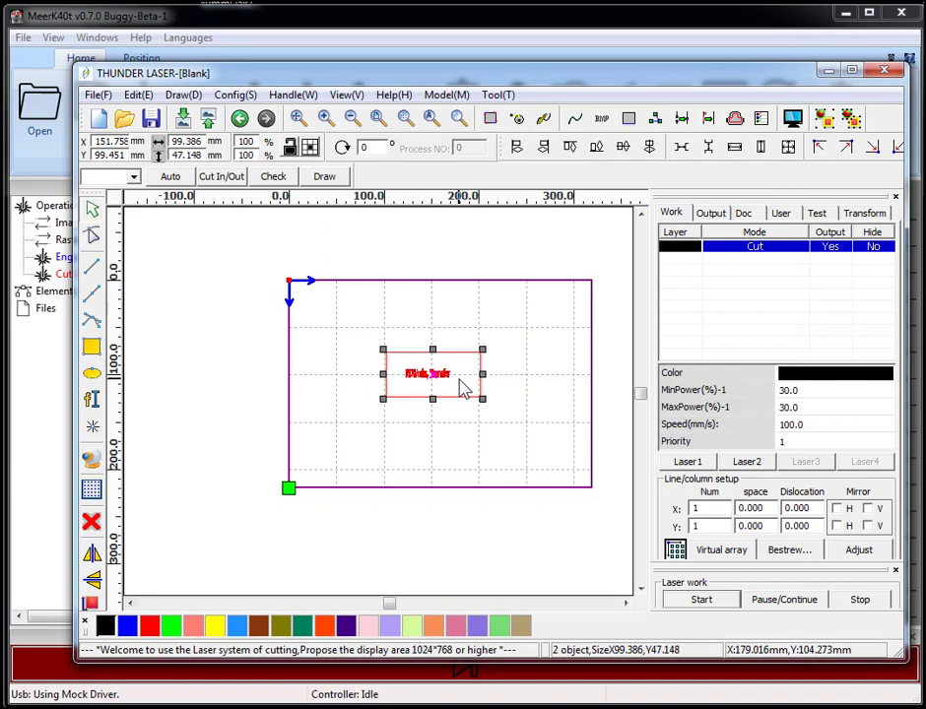
left_click_drag(459, 378, 512, 426)
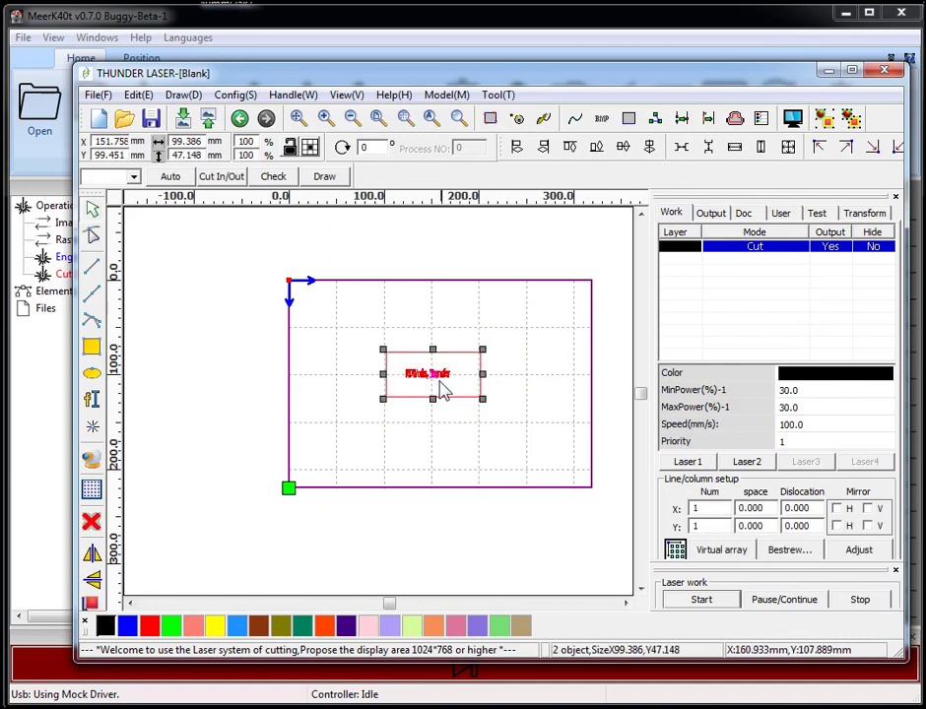
left_click_drag(423, 385, 357, 441)
left_click(702, 599)
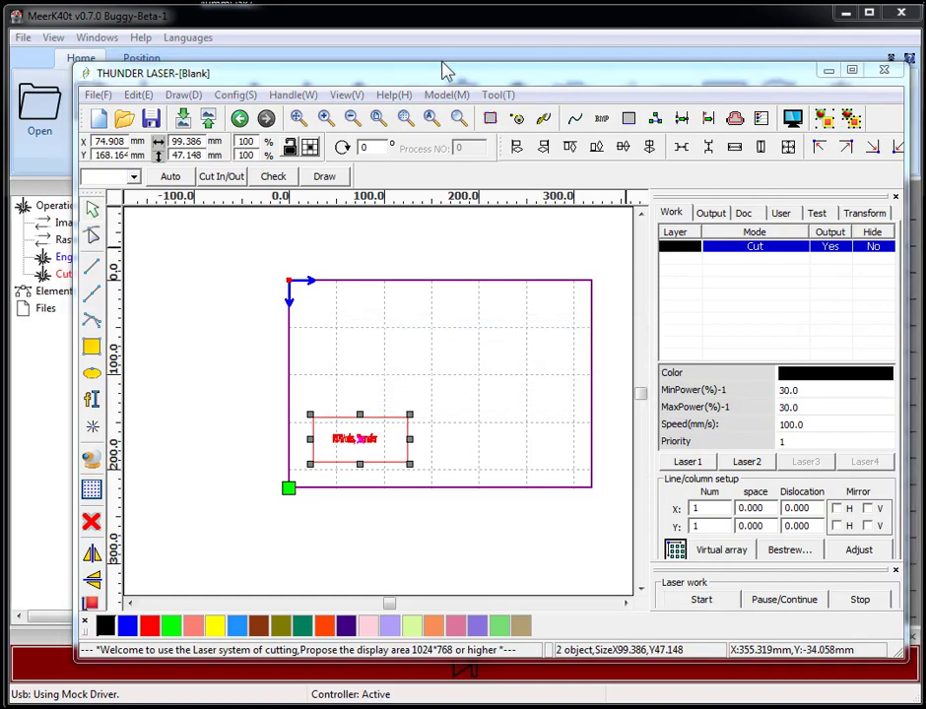
left_click(828, 70)
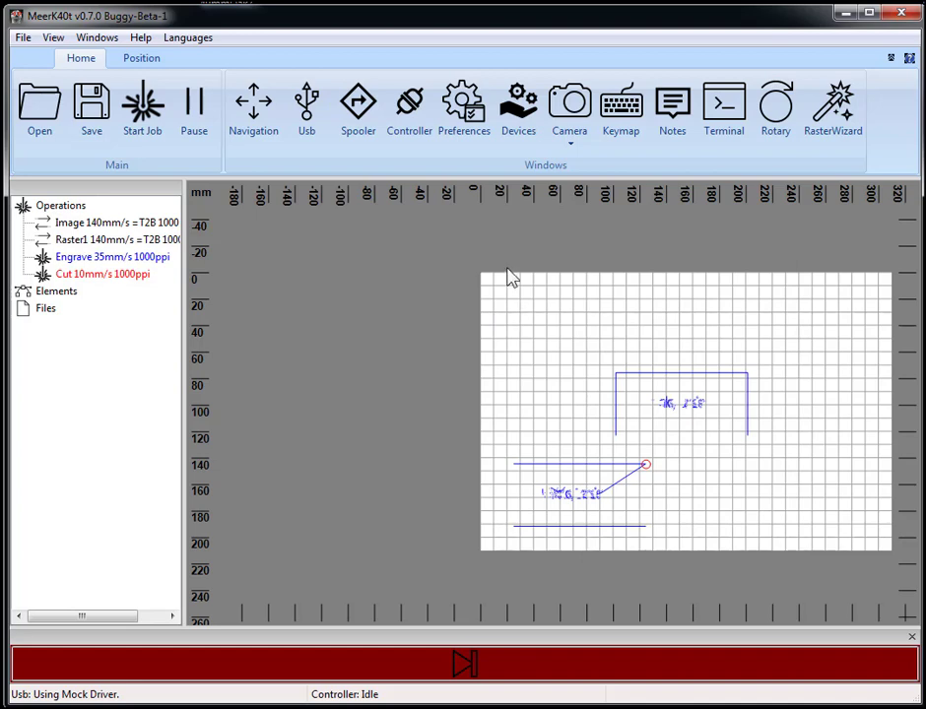
Step: Load the toilet-roll SVG onto the bed, select all its paths and open Preview Job
left_click_drag(397, 336, 553, 364)
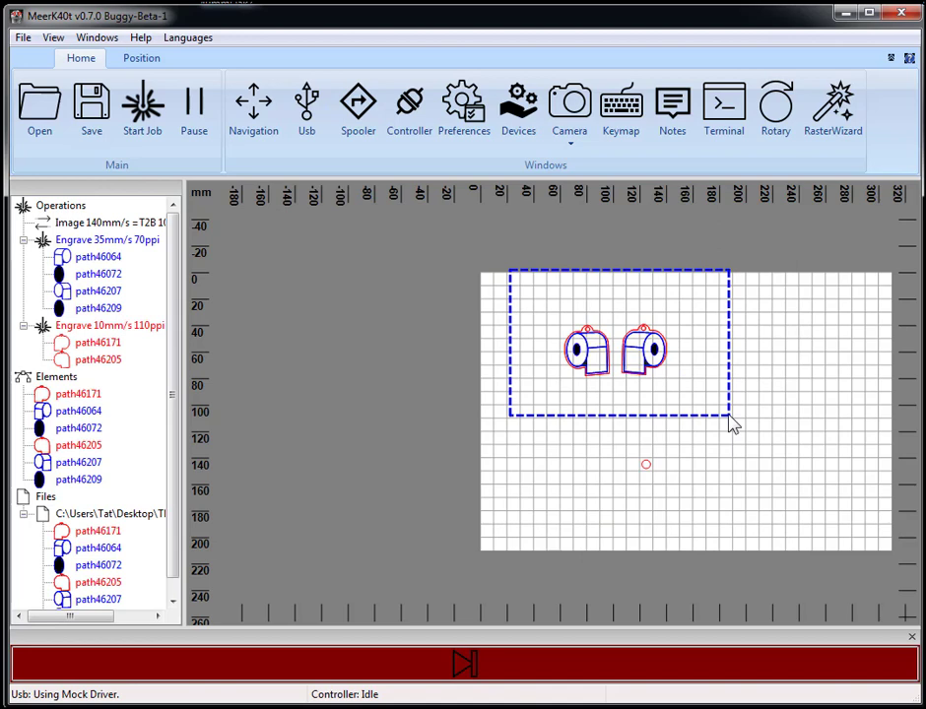
left_click(635, 359)
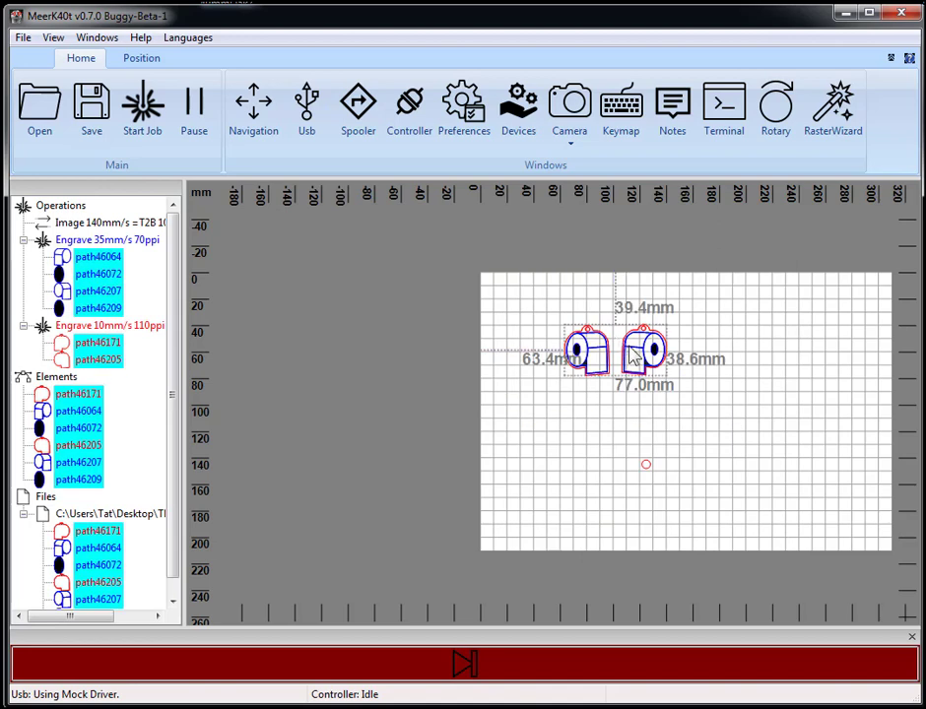
left_click(148, 111)
left_click_drag(161, 98, 470, 136)
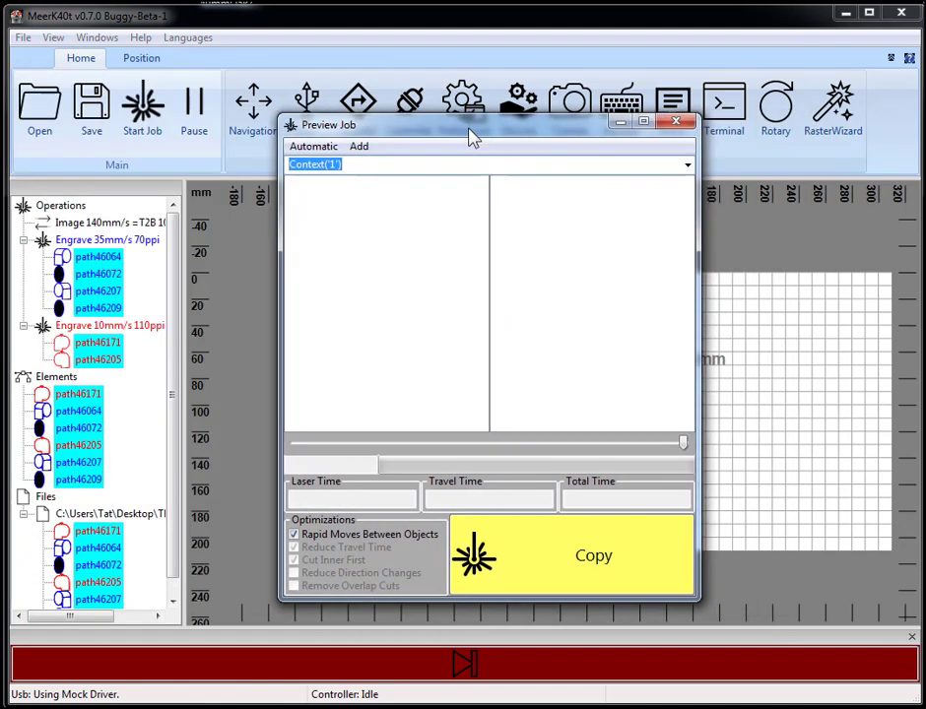
Step: Copy the Engrave 35mm/s 70ppi and Engrave 10mm/s 110ppi operations into the job
left_click(544, 558)
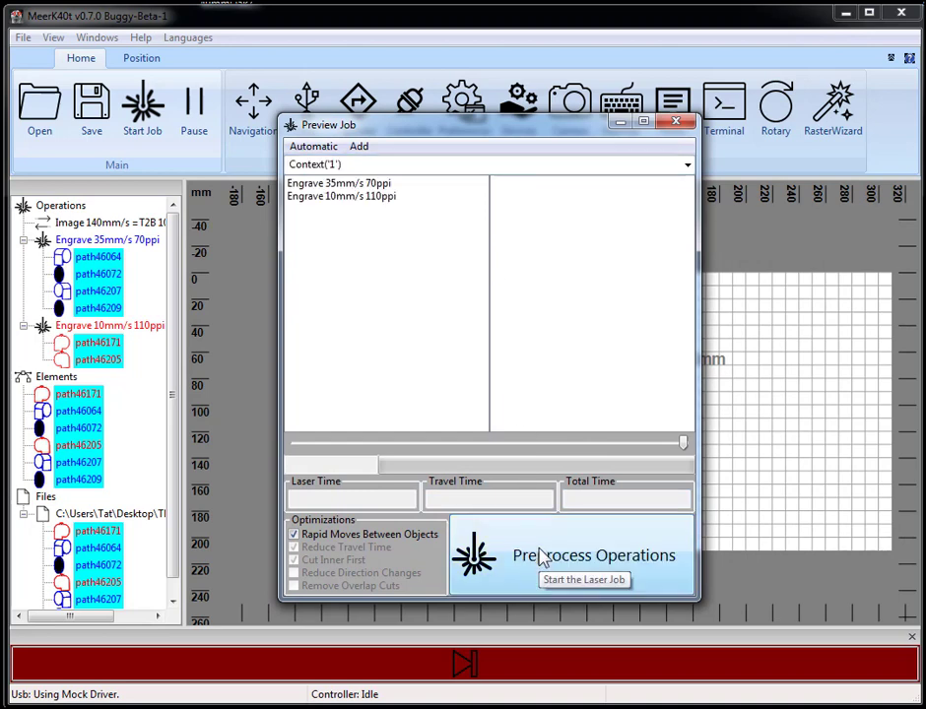
left_click(81, 240)
left_click(111, 326)
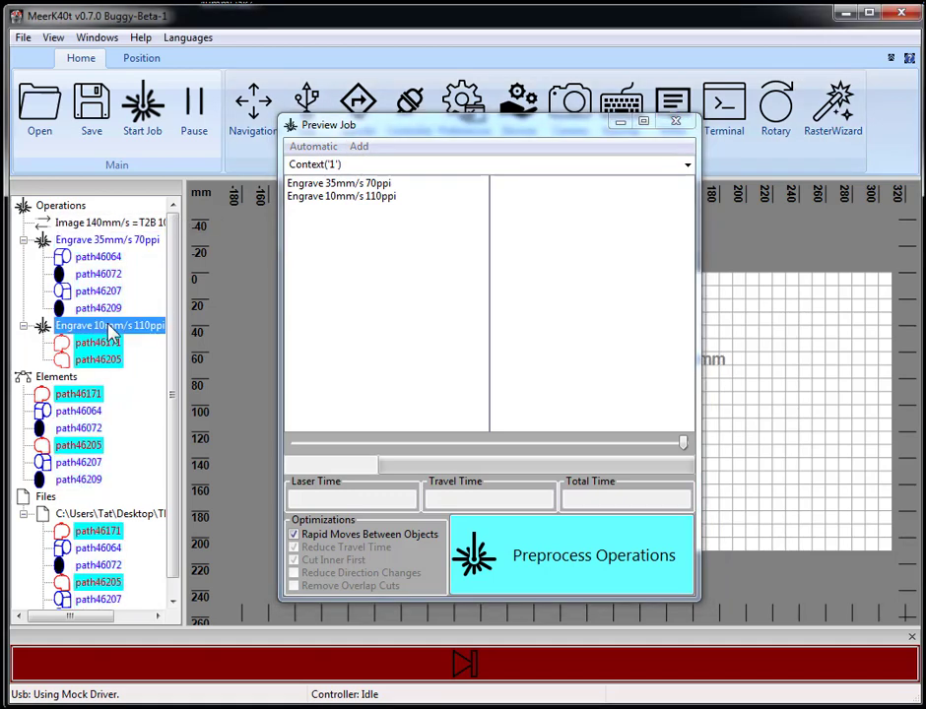
Step: Preprocess the operations with Automatic After actions and inspect the Engrave 35mm/s 70ppi entry
left_click(522, 547)
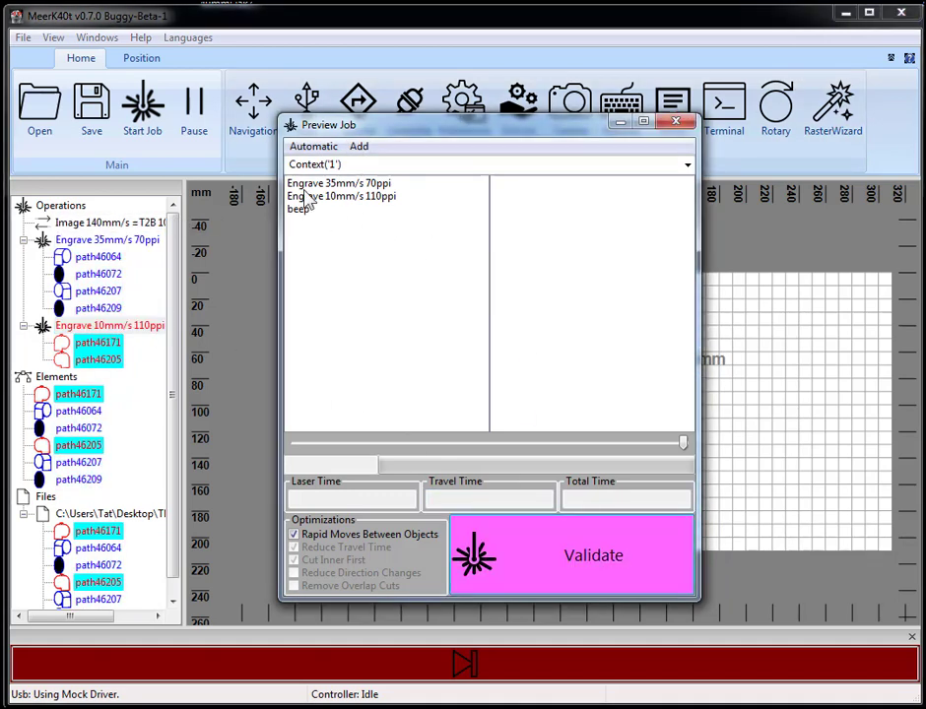
left_click(313, 146)
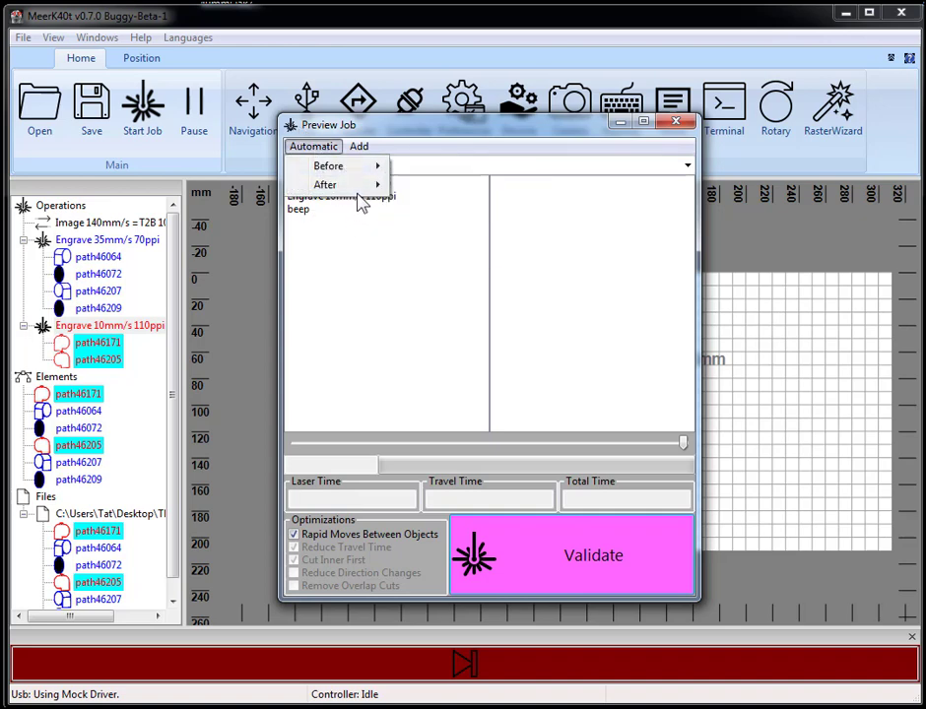
mouse_move(356, 187)
left_click(354, 230)
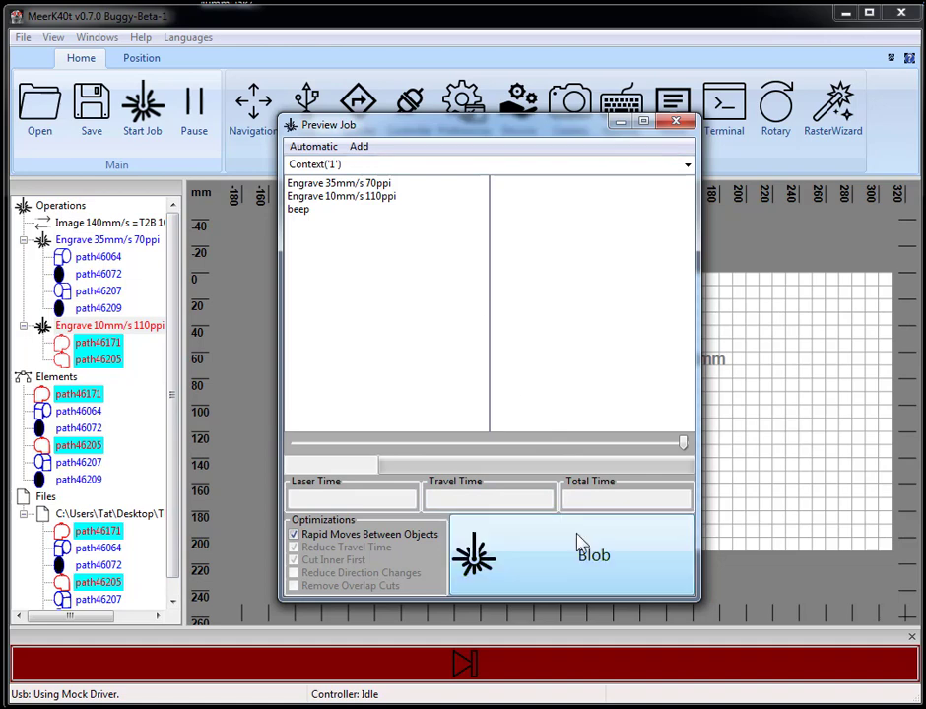
left_click(347, 187)
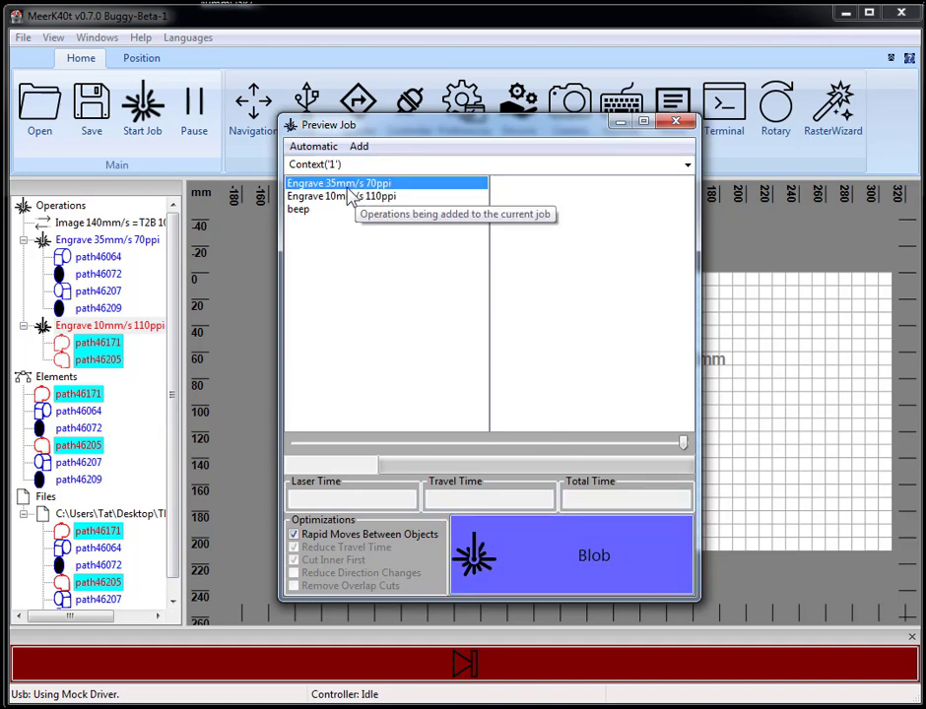
left_click(109, 242)
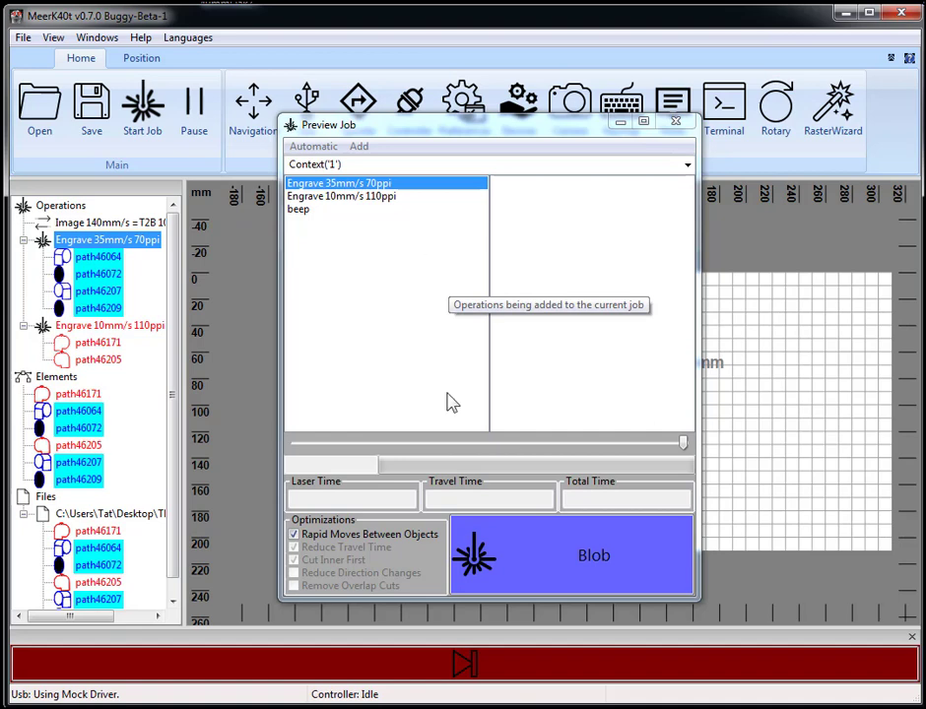
Step: Compile the job's operations into CutCode and select the CutCode entry
left_click(554, 578)
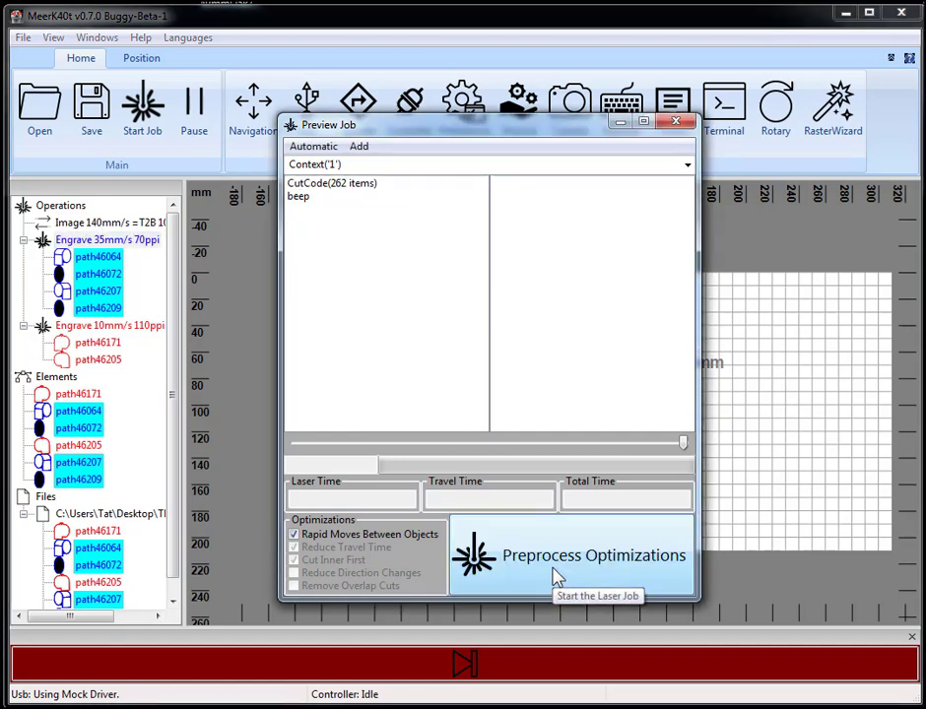
left_click(363, 193)
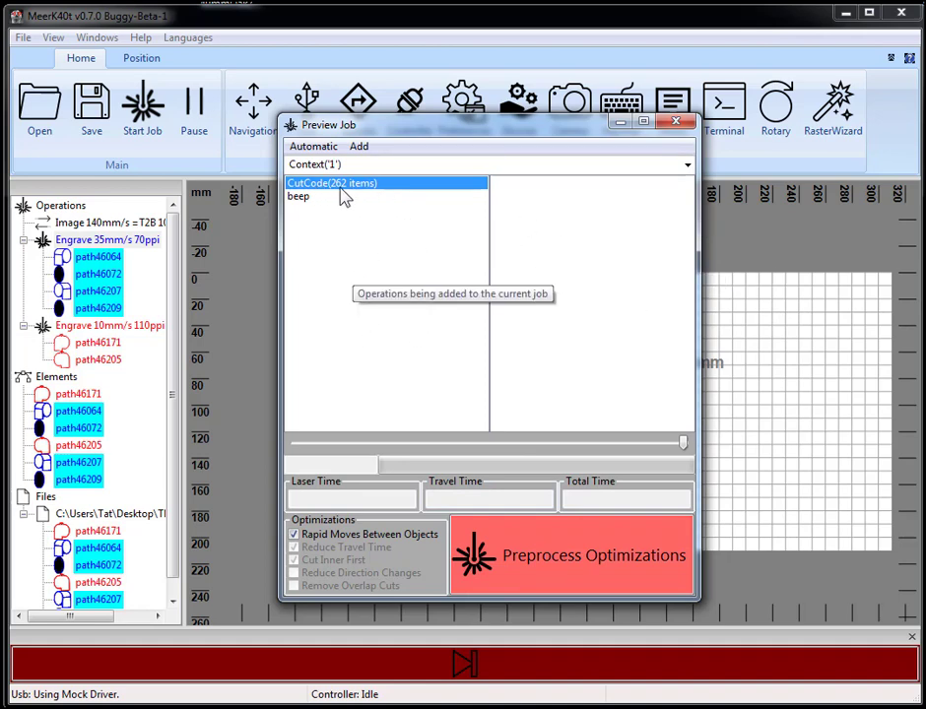
left_click_drag(393, 136, 445, 133)
Step: Add and run optimize_travel on the job, then spool it to the laser
left_click(612, 539)
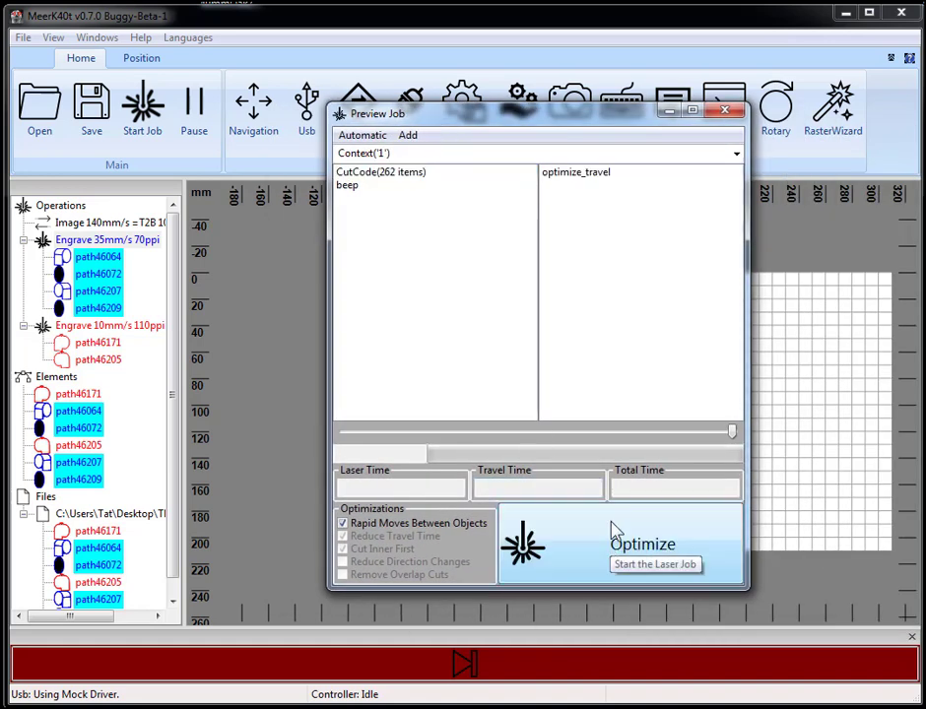
left_click(563, 173)
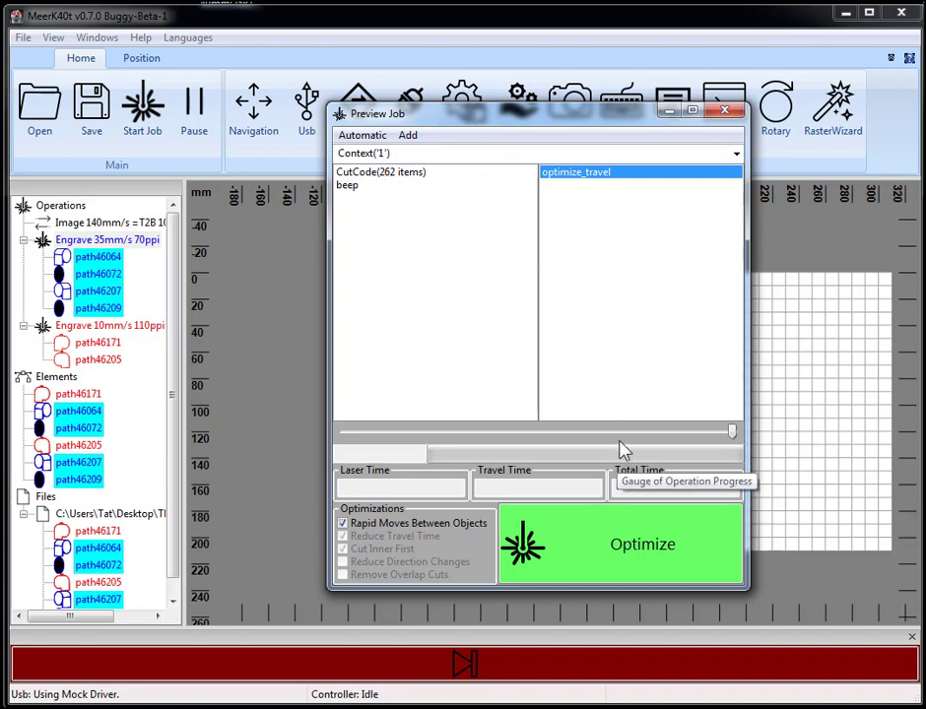
left_click(576, 551)
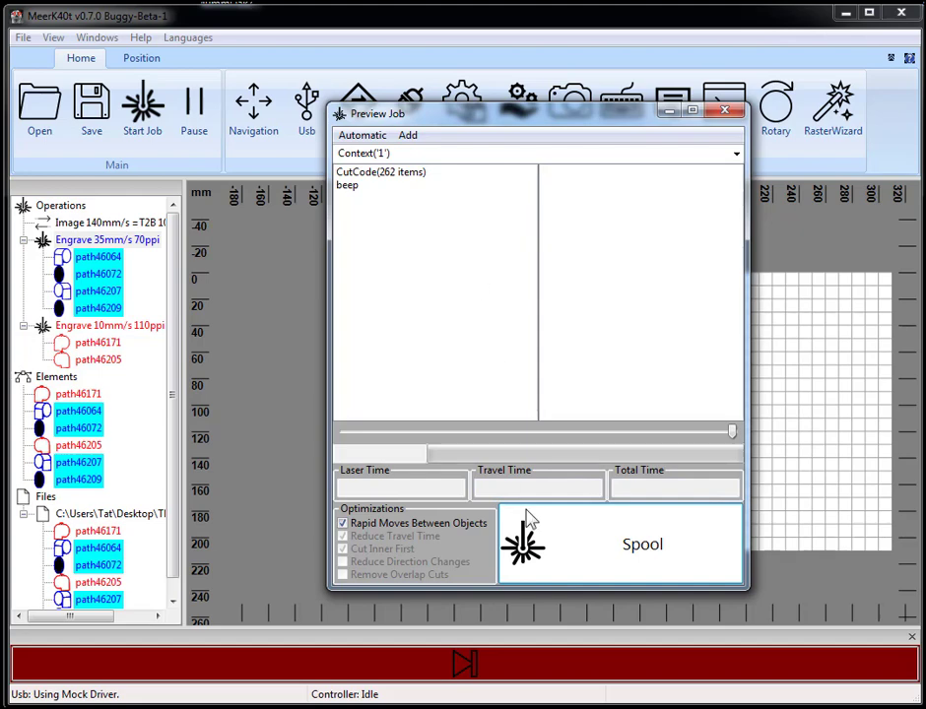
left_click(584, 543)
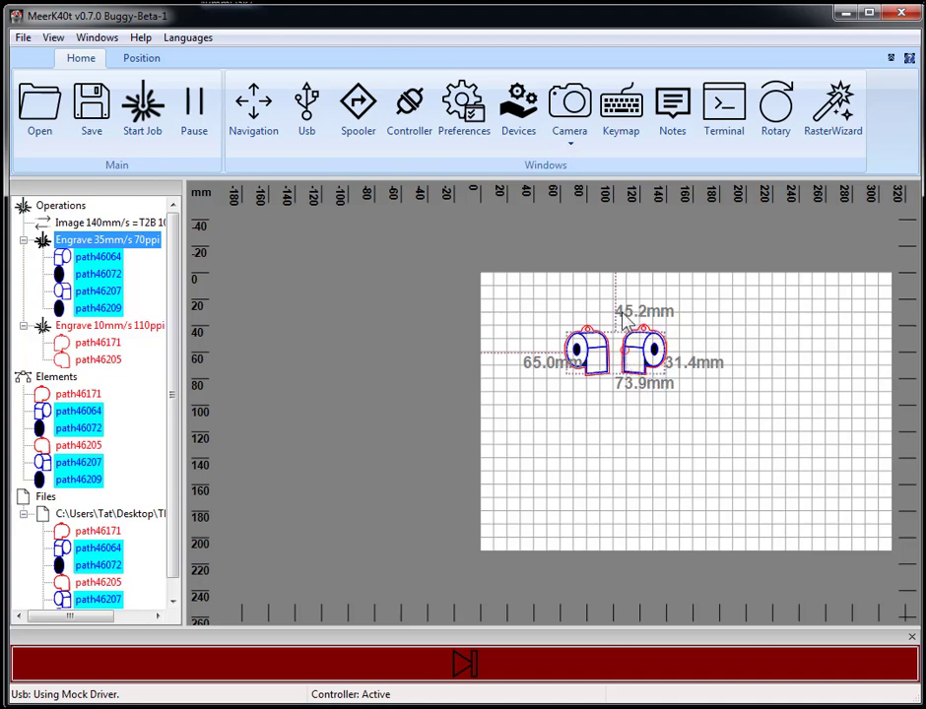
Step: Open the Controller window and a BufferView snapshot of the current buffer
left_click(412, 116)
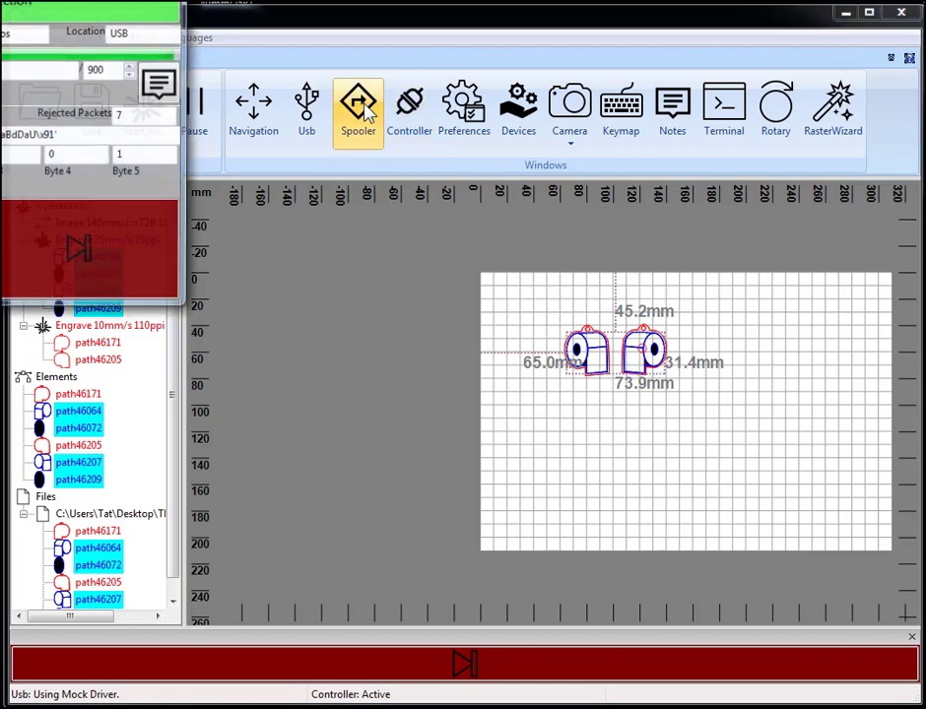
left_click_drag(59, 2, 404, 172)
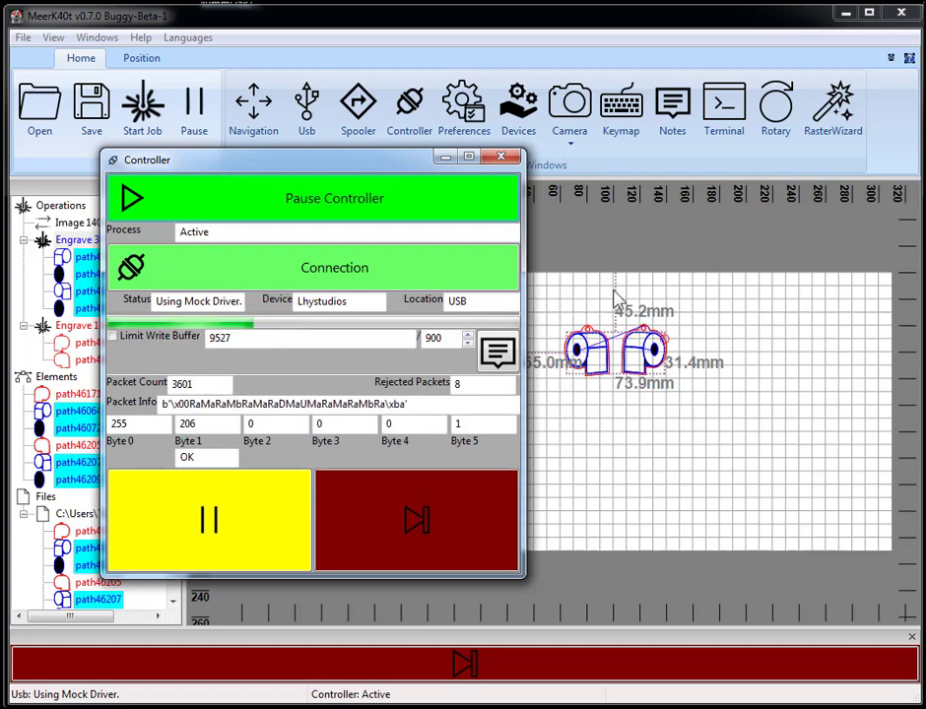
left_click(492, 362)
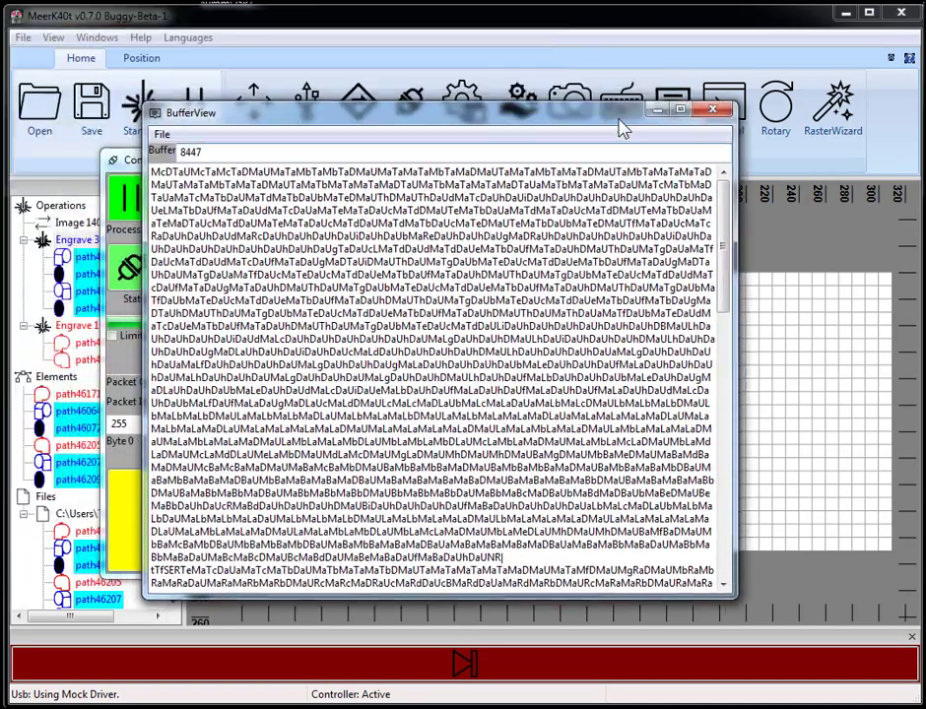
left_click_drag(613, 40, 702, 149)
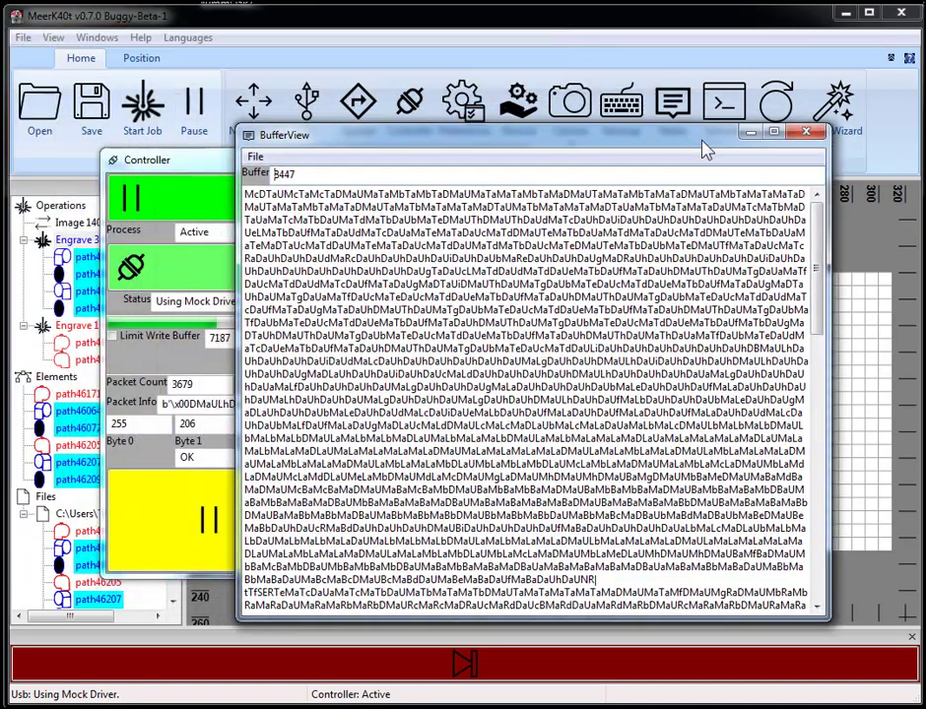
Step: Check BufferView's File export/import options, close it, and center the Controller window
left_click(255, 159)
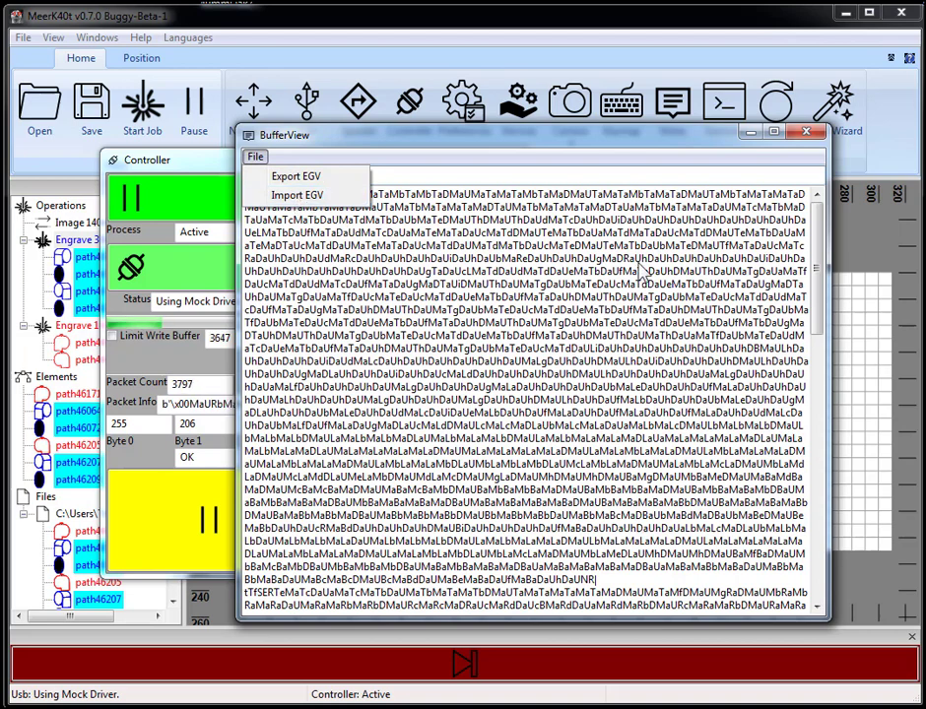
left_click(396, 108)
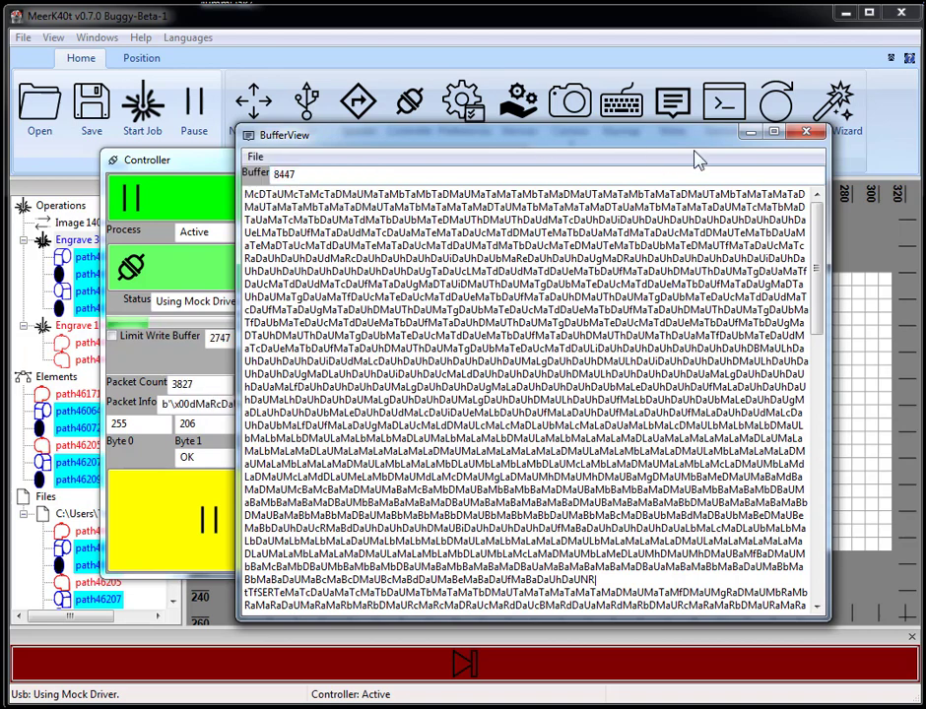
left_click(810, 135)
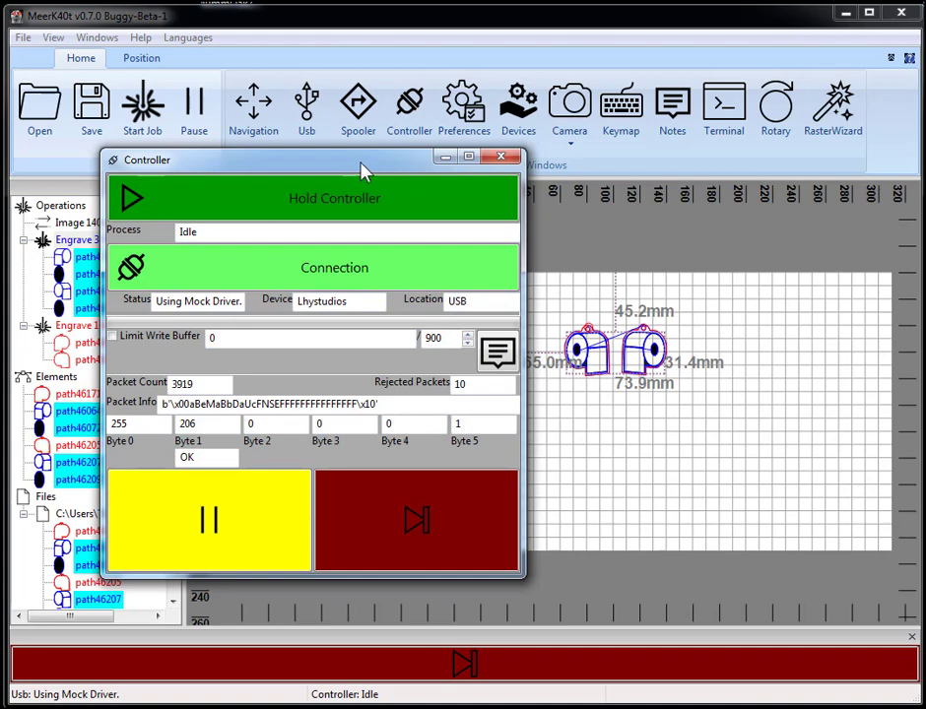
left_click_drag(362, 172, 570, 212)
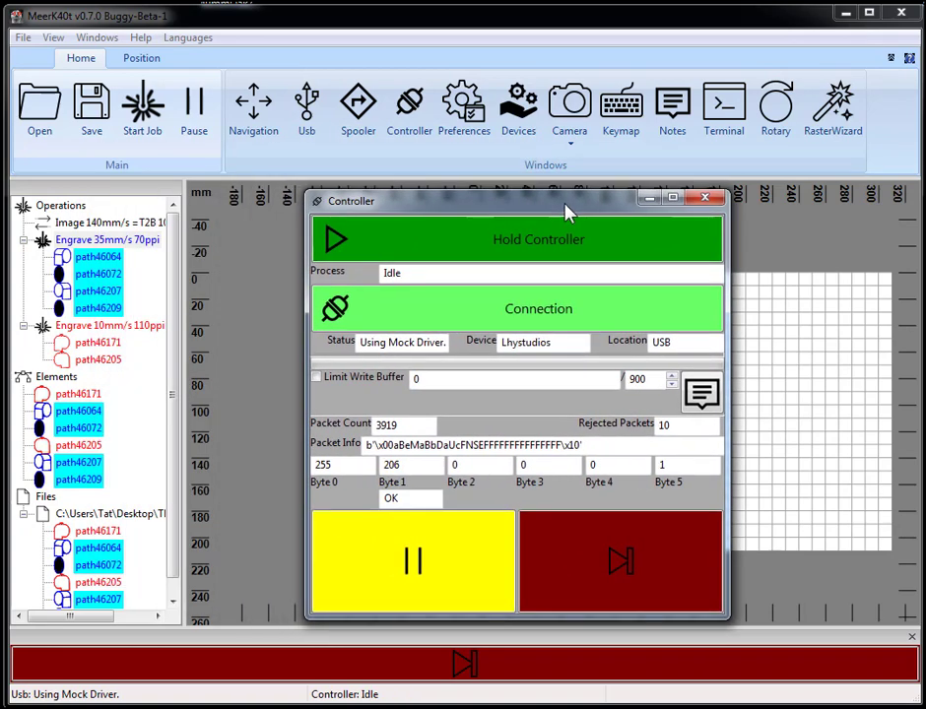
Step: Close the Controller and bring the Job Spooler up over the canvas
left_click(704, 205)
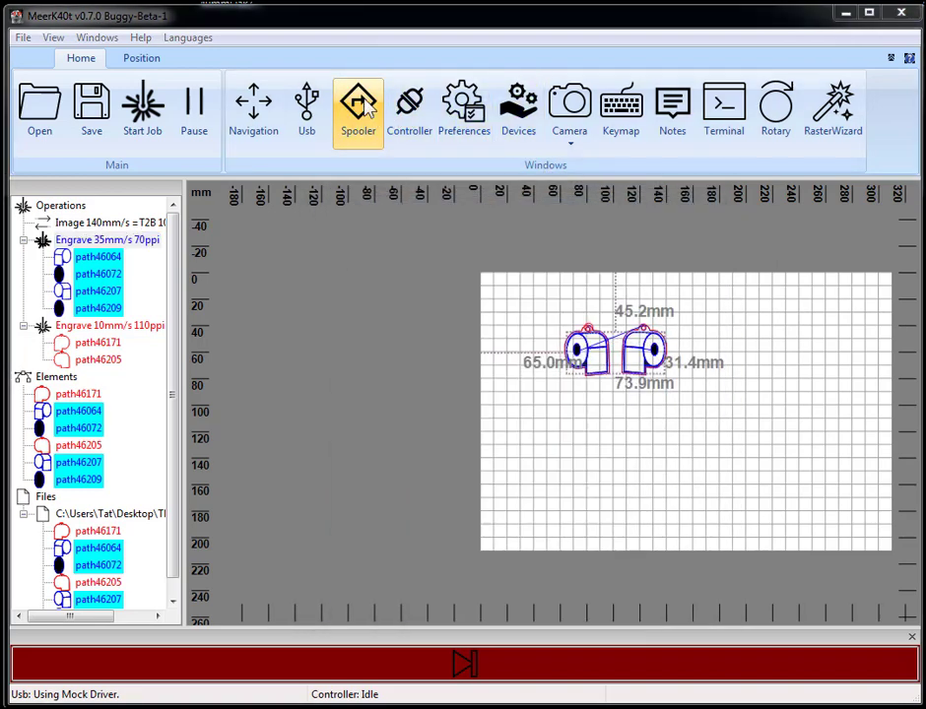
left_click(365, 110)
left_click_drag(423, 137, 639, 229)
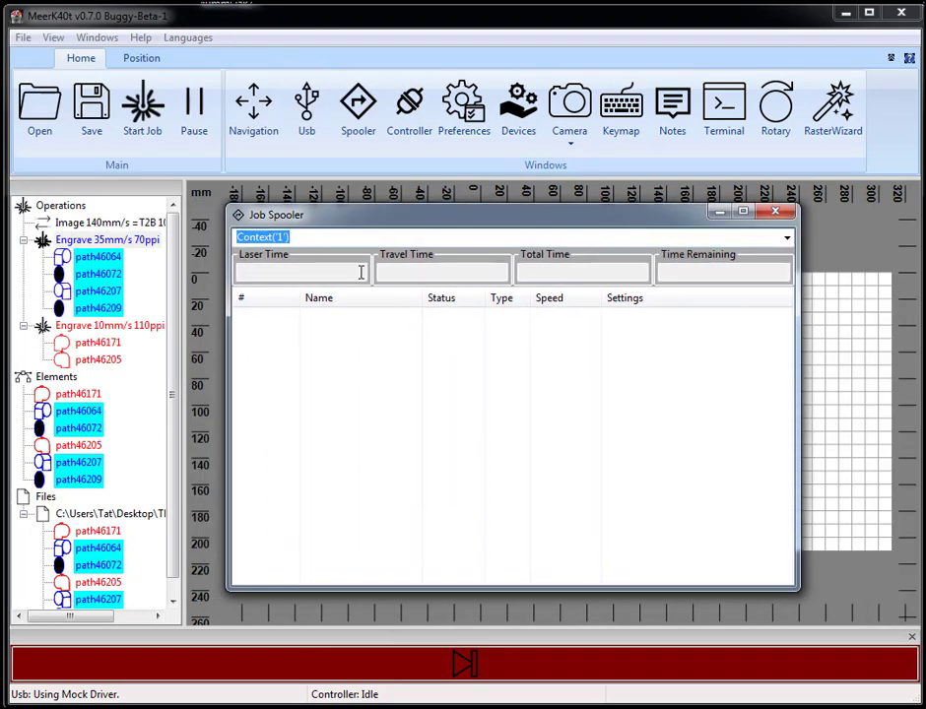
Step: Review the empty queue's laser, travel and remaining time estimates, then close the spooler
left_click(443, 341)
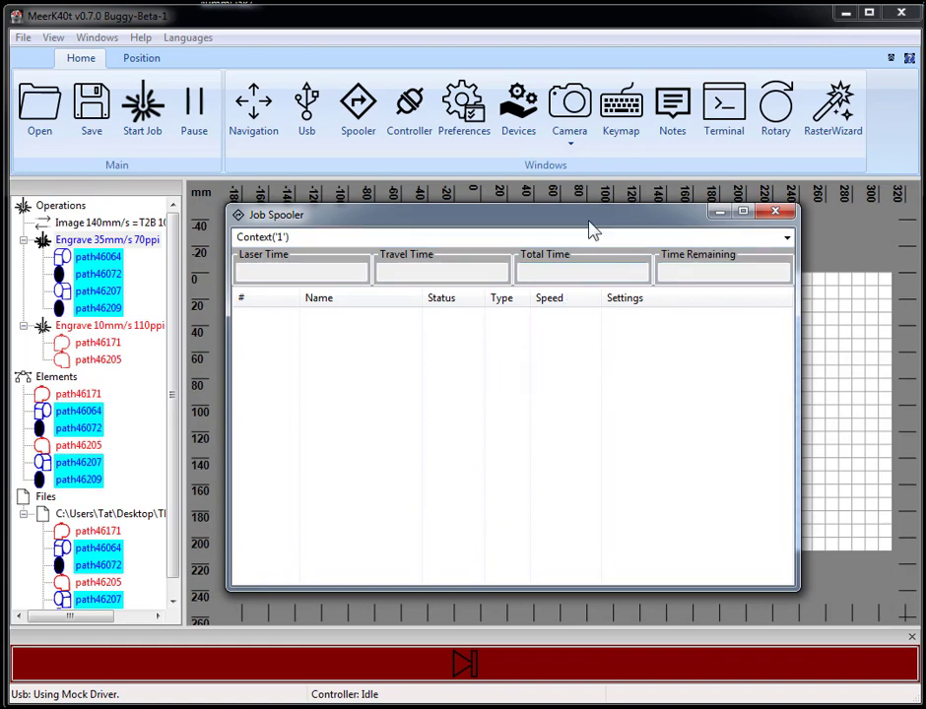
left_click(275, 270)
left_click(494, 269)
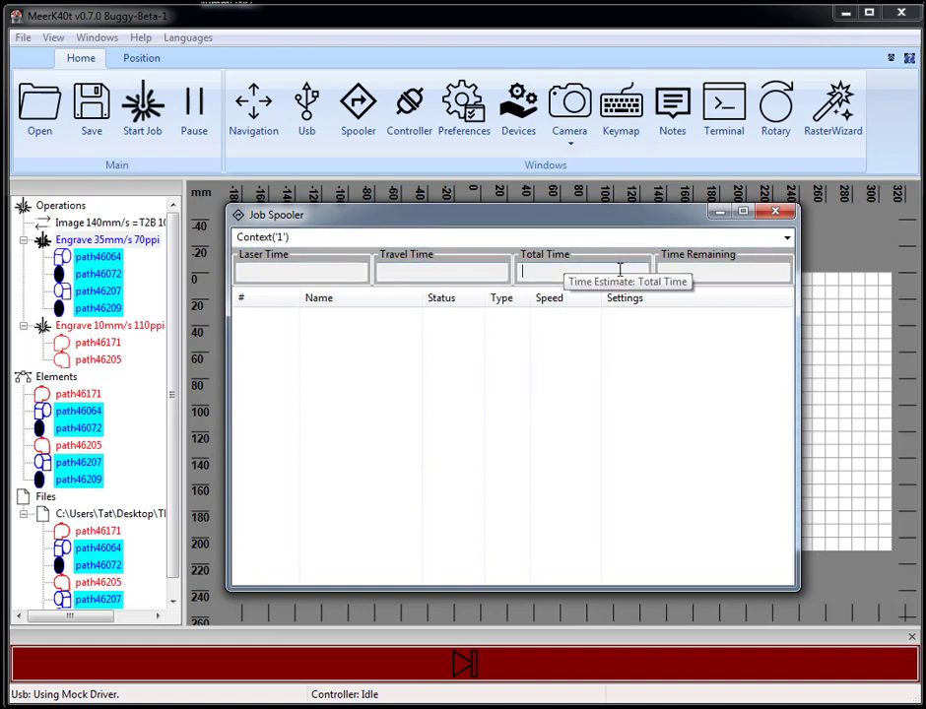
left_click(690, 269)
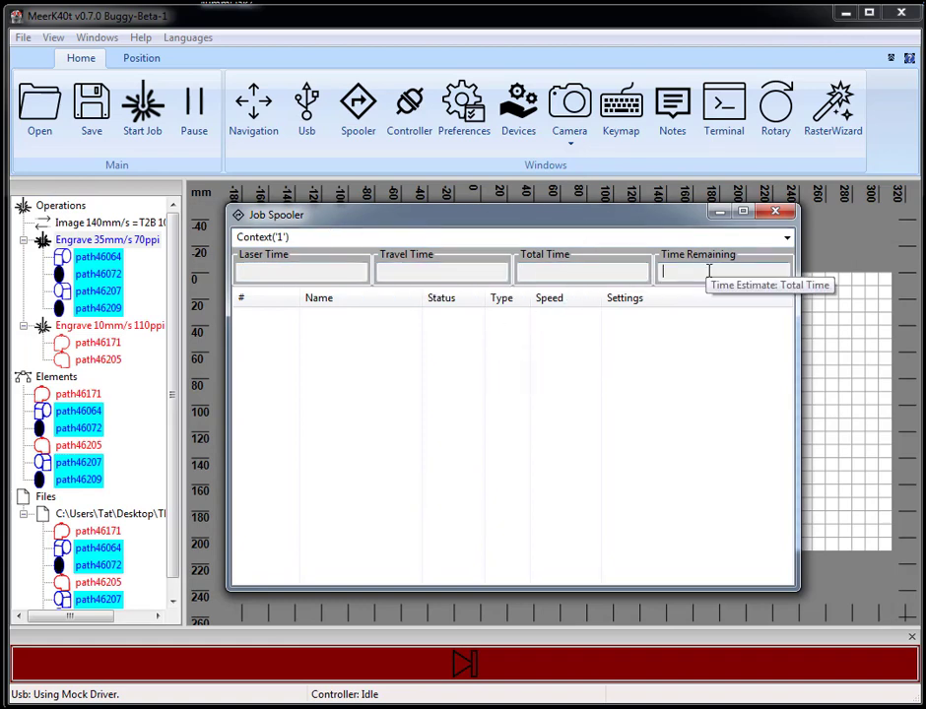
left_click(779, 214)
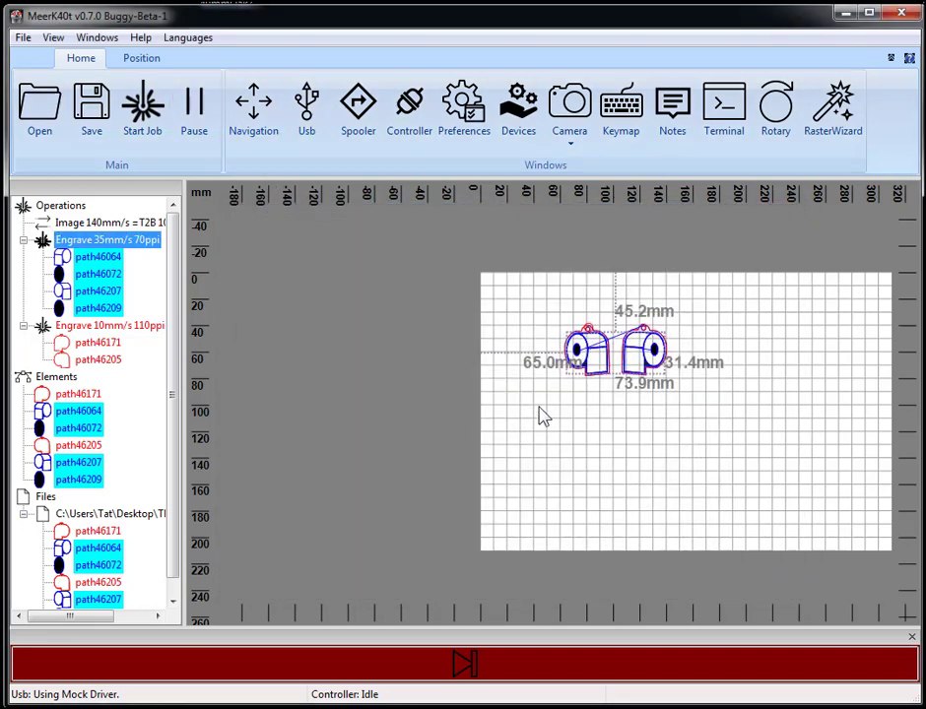
Step: Pan the canvas left and up so the whole work bed shows
middle_click_drag(705, 313, 452, 262)
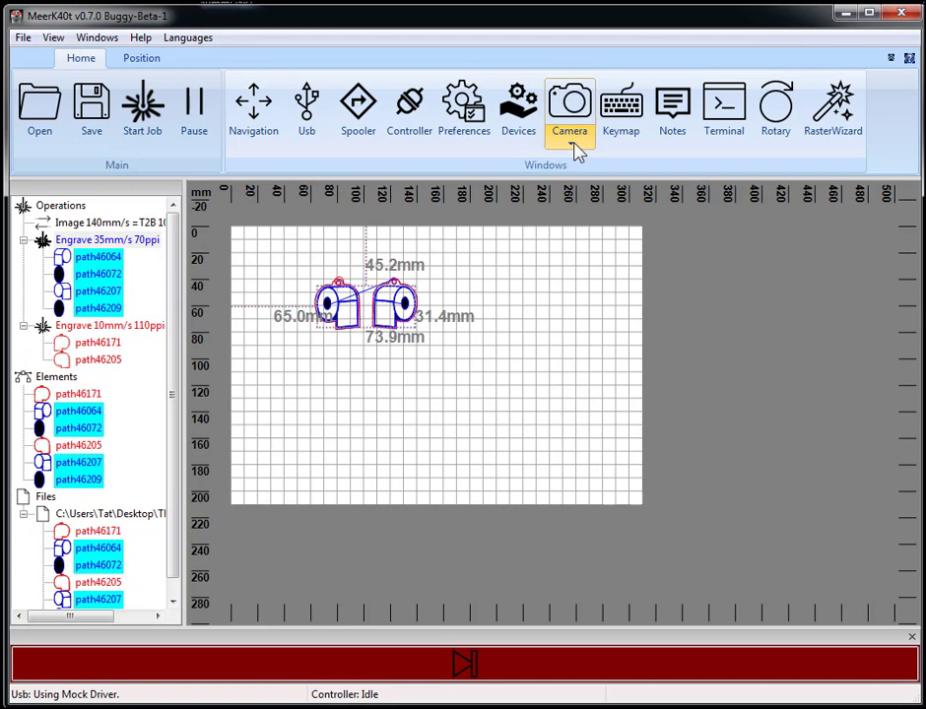
Step: Open the first camera's live view and enlarge its window over the canvas
left_click(577, 147)
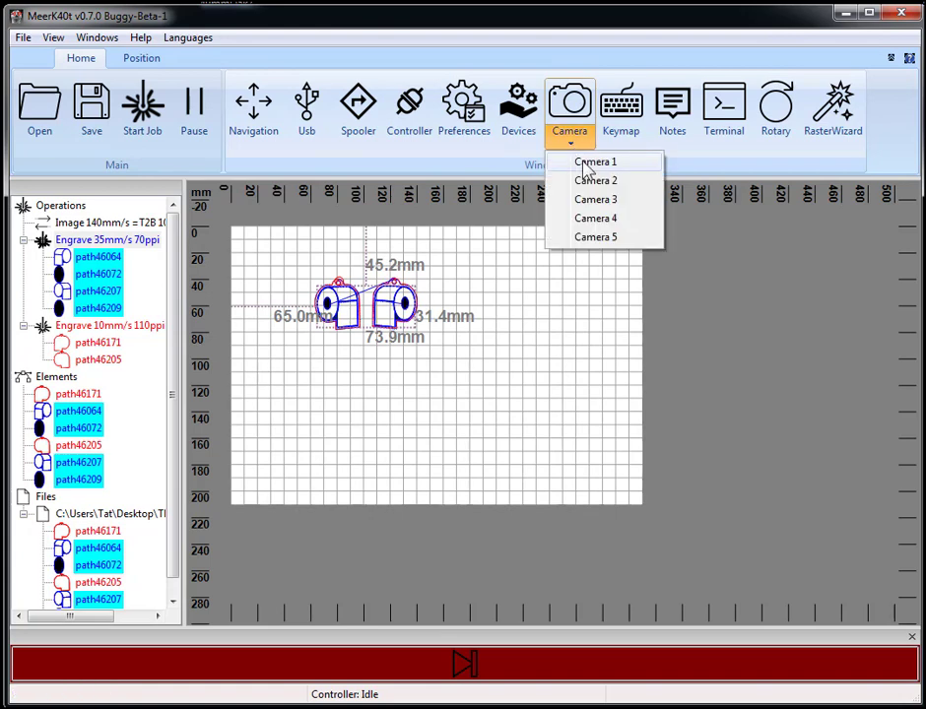
left_click(594, 162)
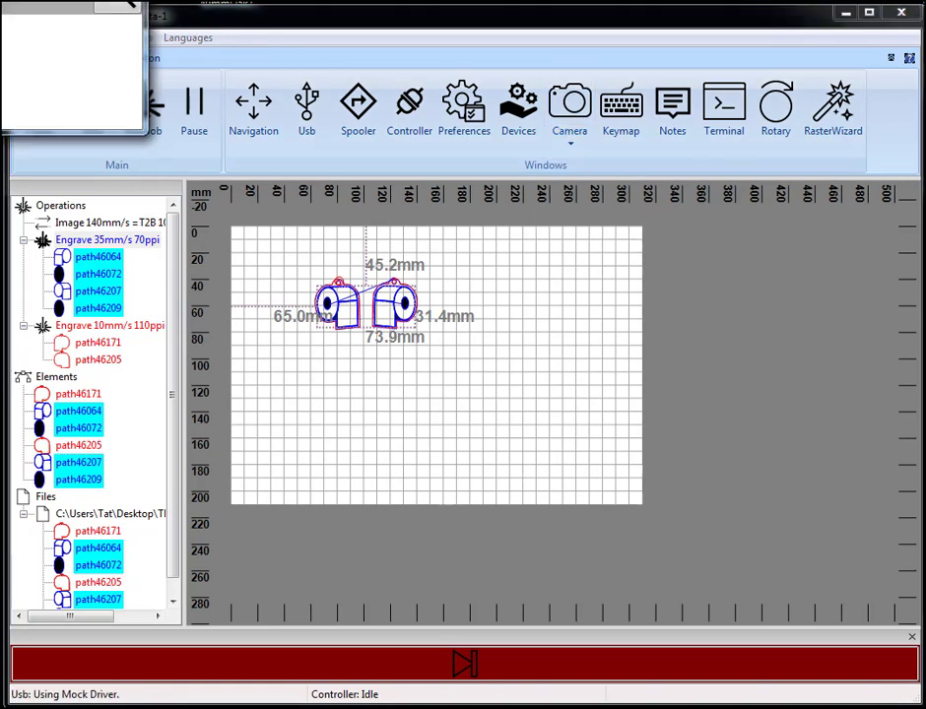
left_click_drag(353, 188, 429, 241)
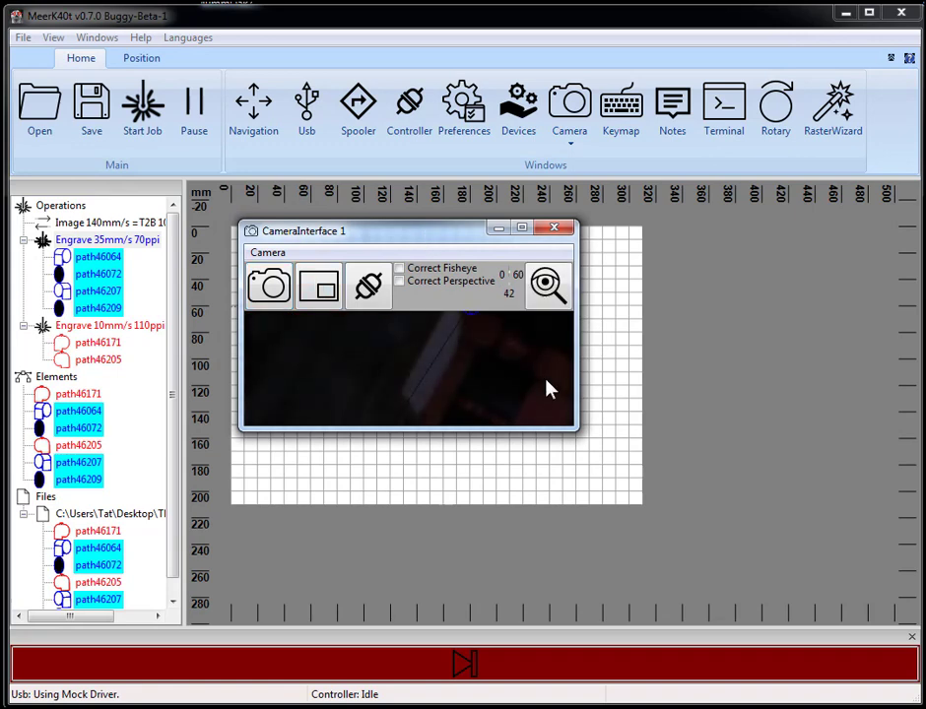
left_click_drag(579, 430, 816, 623)
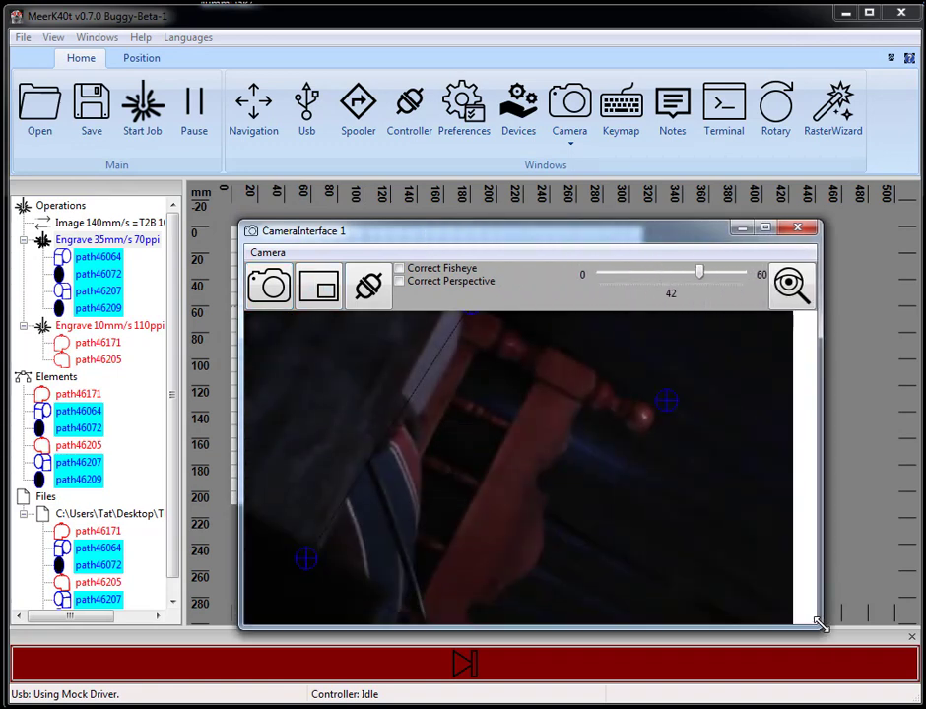
Step: Make the camera view taller, enable Correct Perspective, and shift the window left
left_click_drag(528, 224, 399, 138)
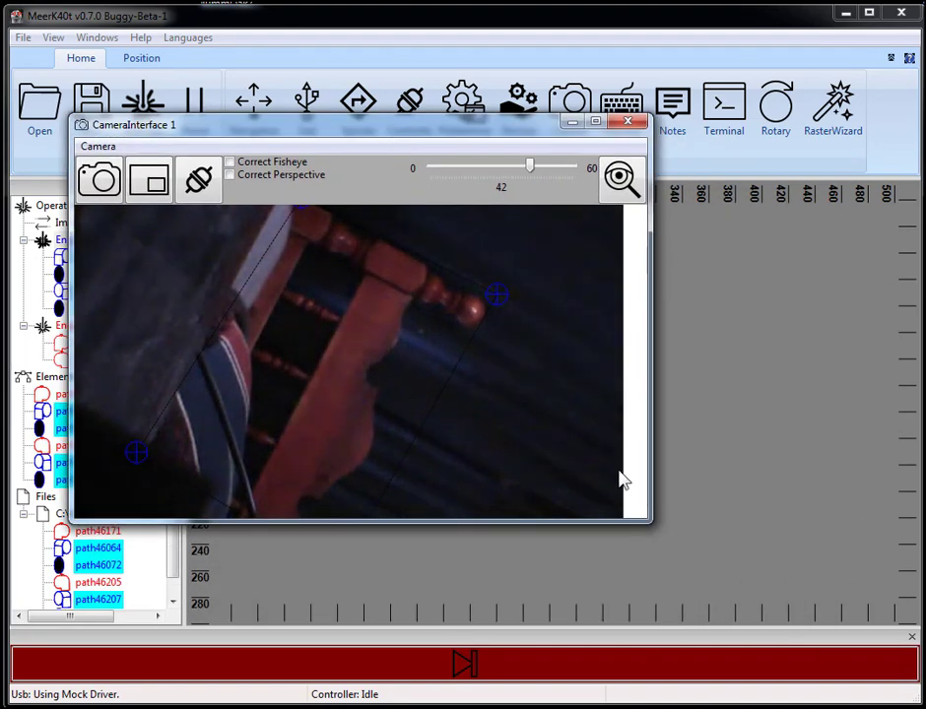
left_click_drag(648, 519, 639, 611)
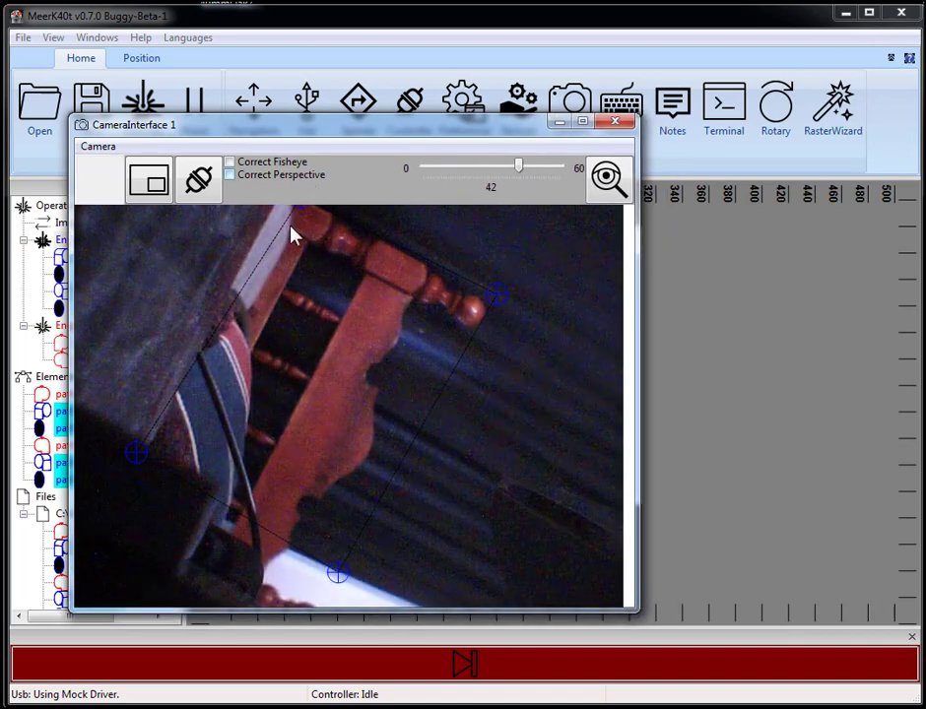
left_click(267, 177)
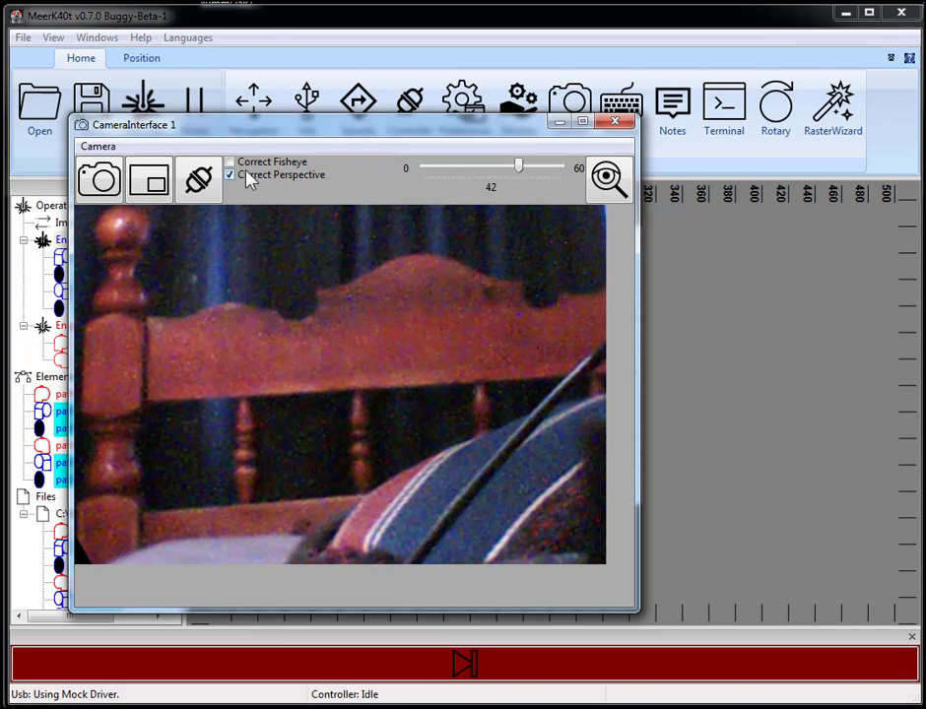
left_click_drag(527, 130, 466, 164)
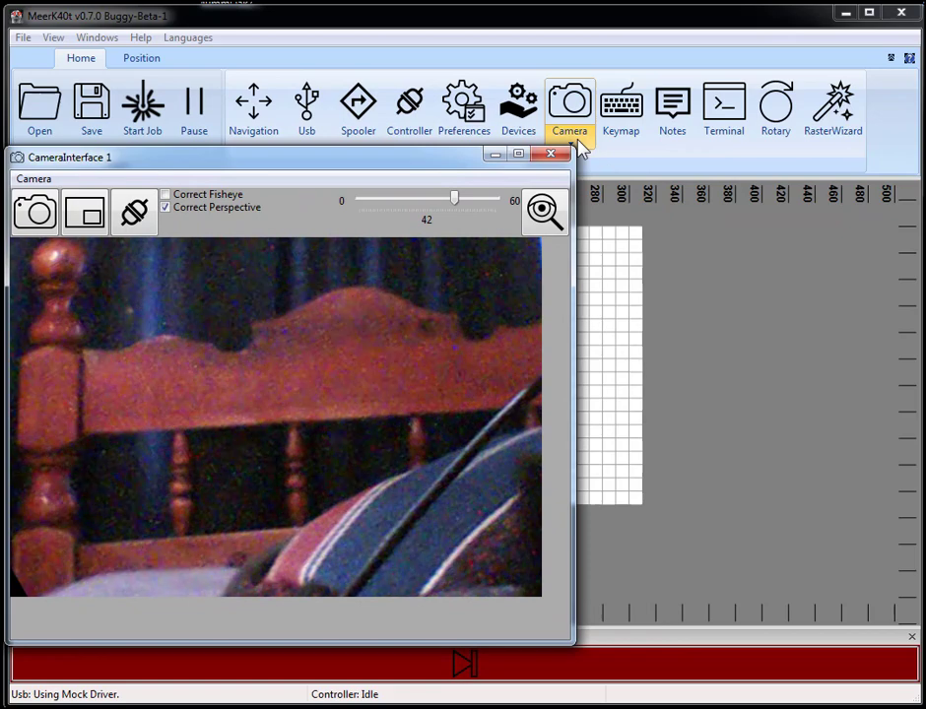
Step: Open a second camera window and position and enlarge it over the first camera view
left_click(576, 139)
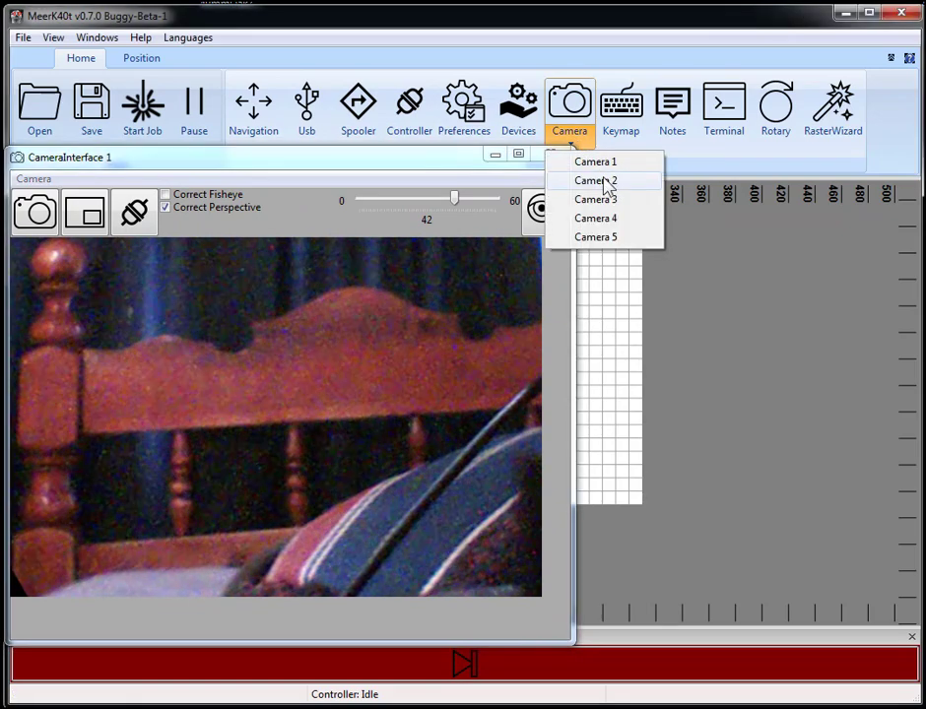
left_click(597, 181)
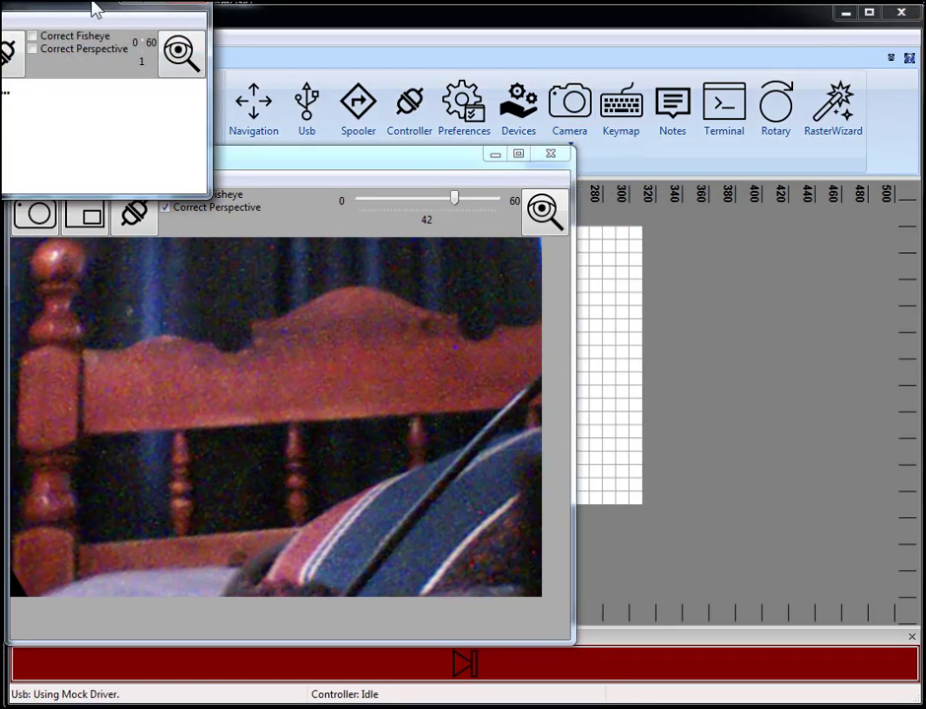
left_click_drag(92, 8, 597, 221)
left_click(317, 414)
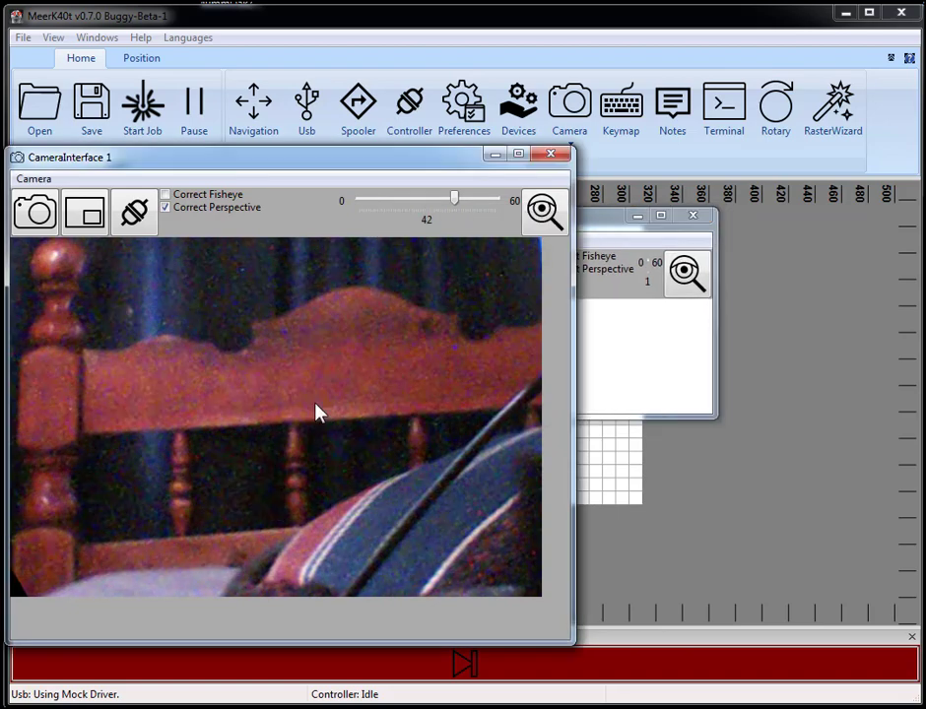
left_click(603, 227)
left_click(33, 179)
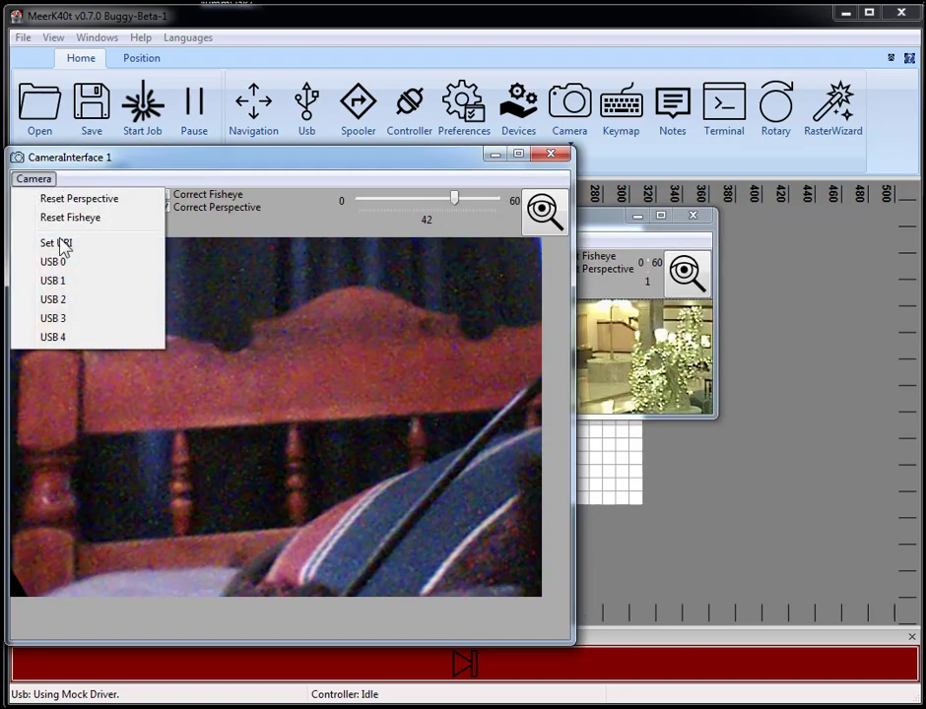
left_click(271, 167)
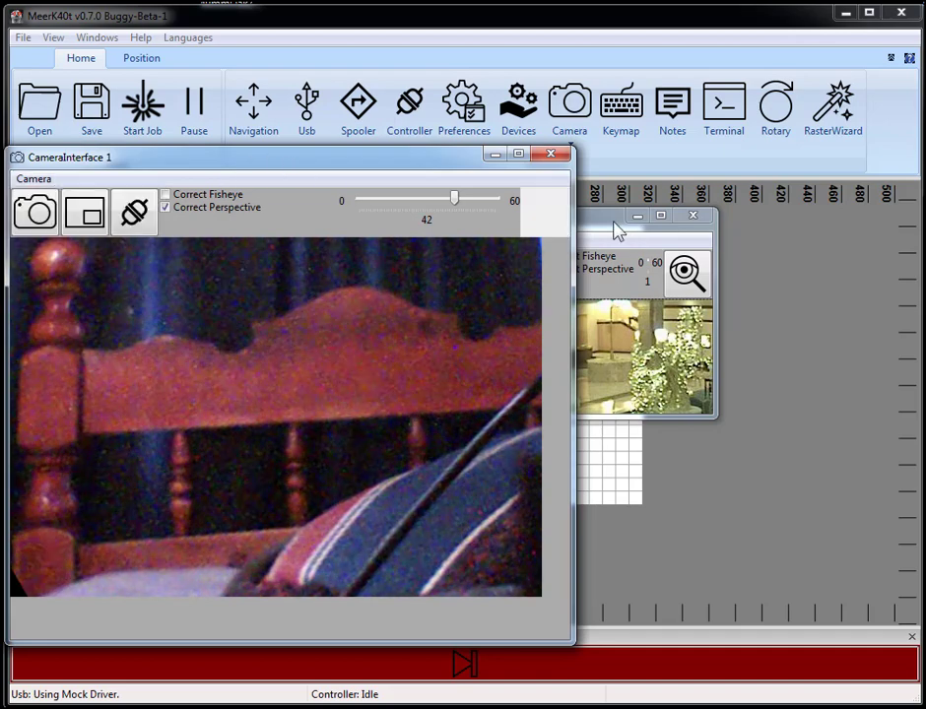
left_click_drag(616, 225, 456, 161)
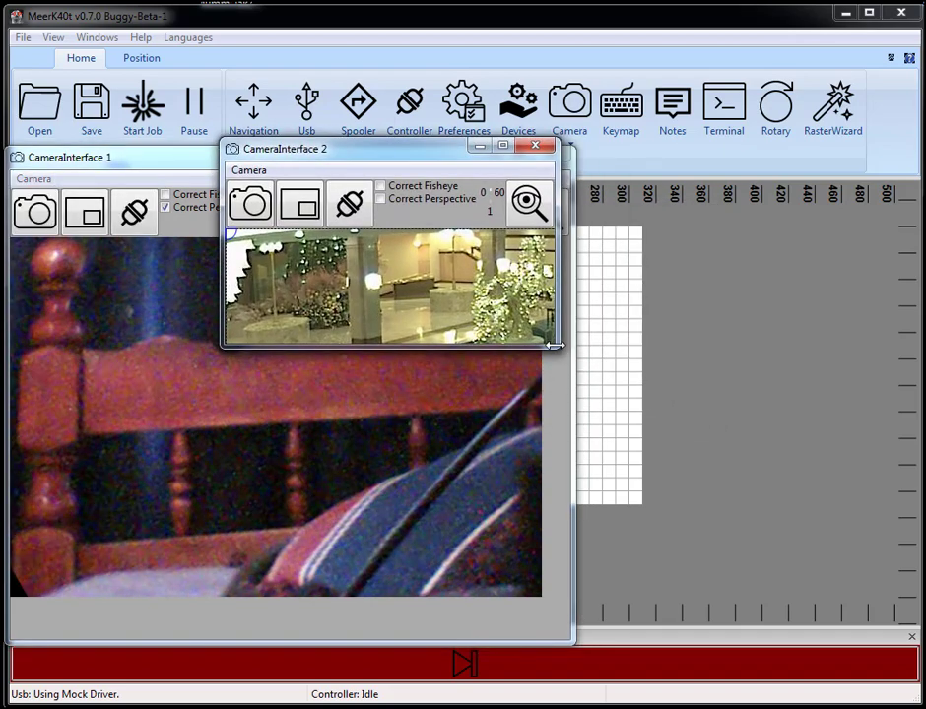
left_click_drag(557, 345, 792, 596)
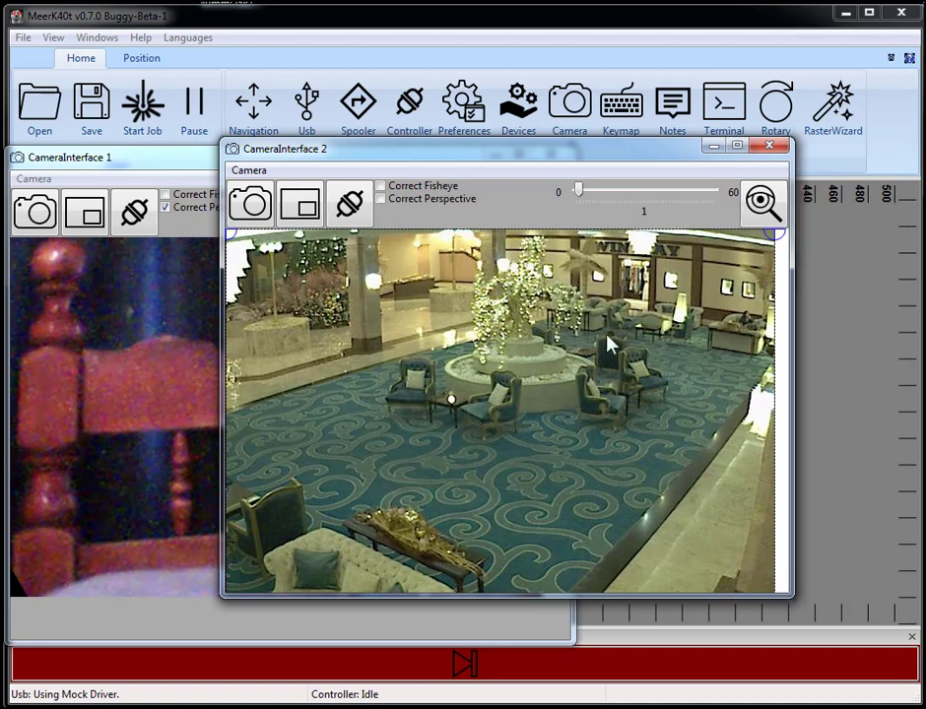
Step: Check the second camera's URI list via its source options, then close it
left_click(252, 171)
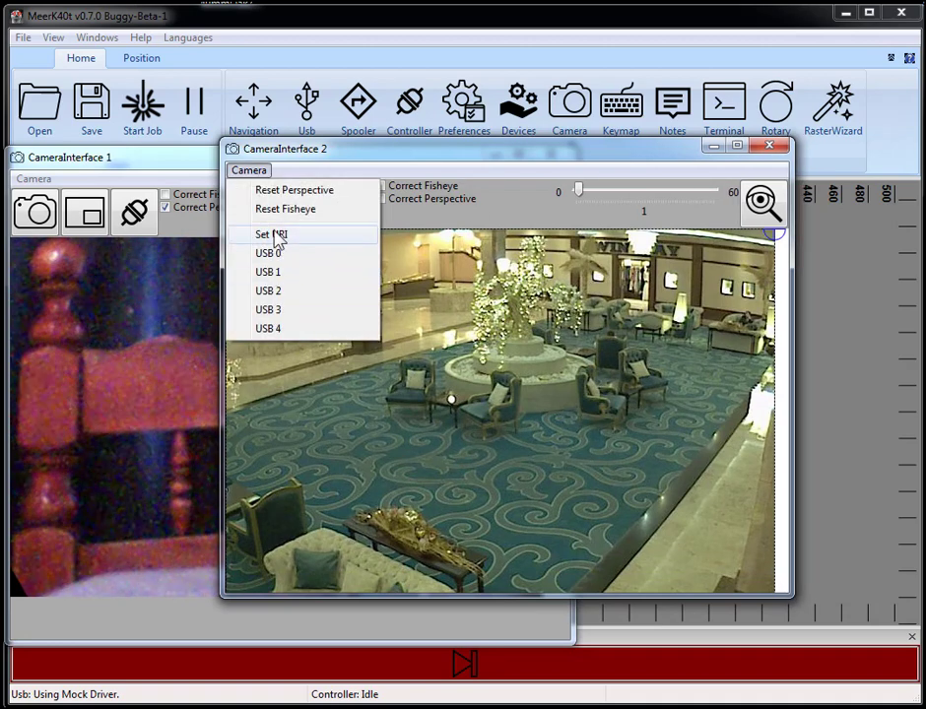
left_click(272, 235)
left_click_drag(166, 31, 557, 170)
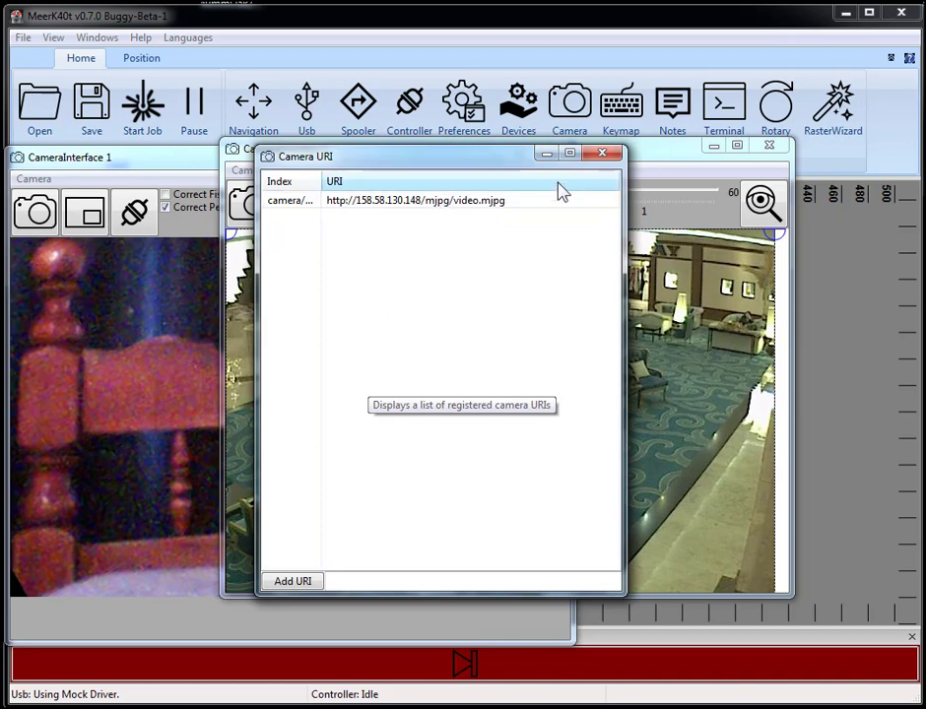
left_click(599, 154)
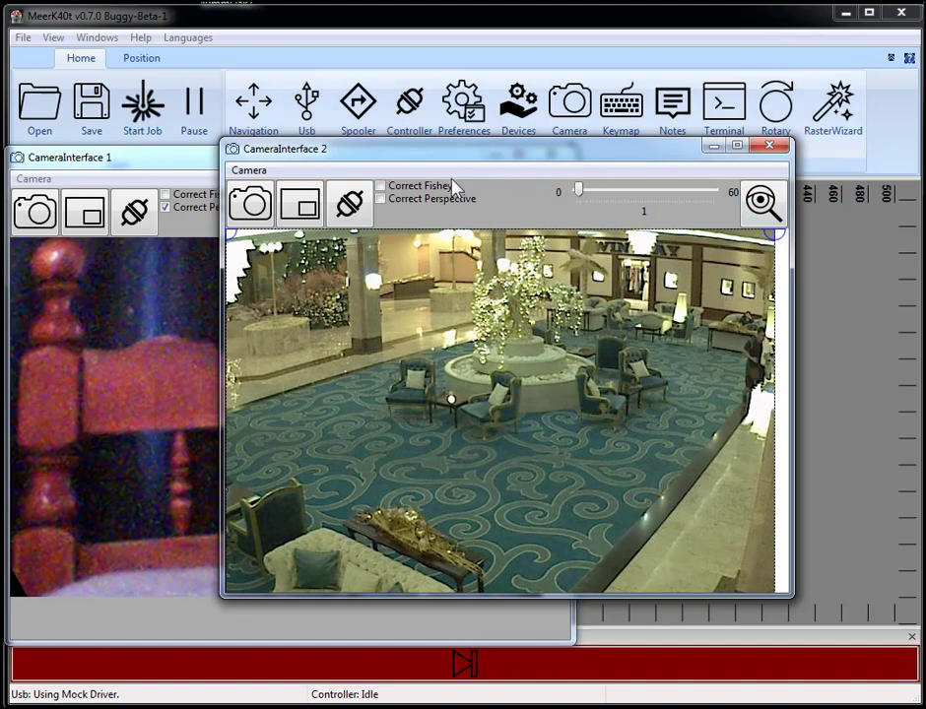
Step: Reconnect the first camera's live feed
left_click(193, 172)
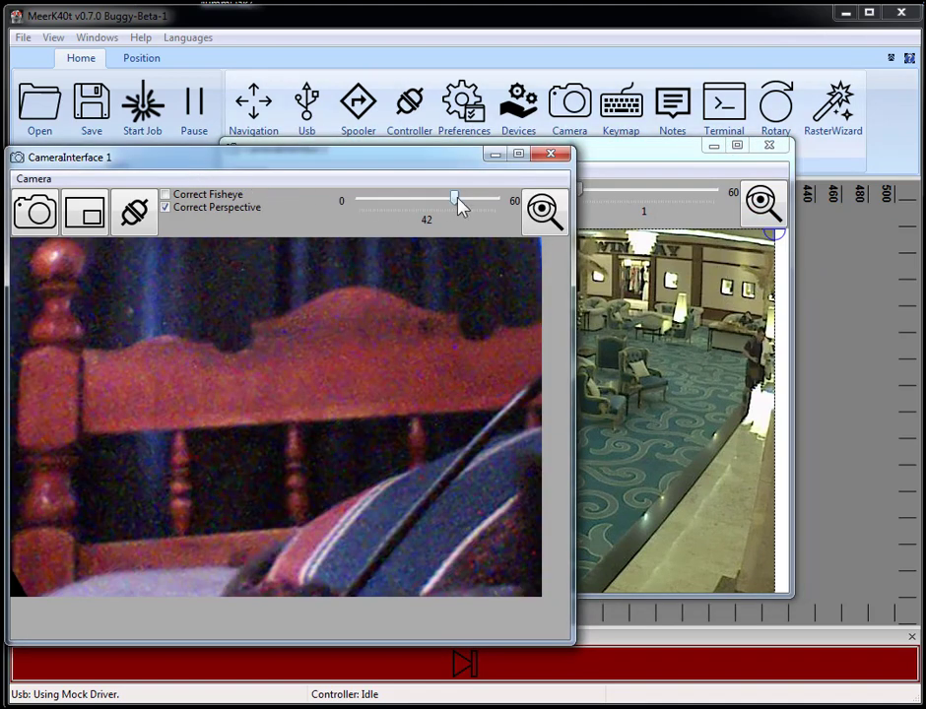
left_click(135, 215)
left_click(215, 178)
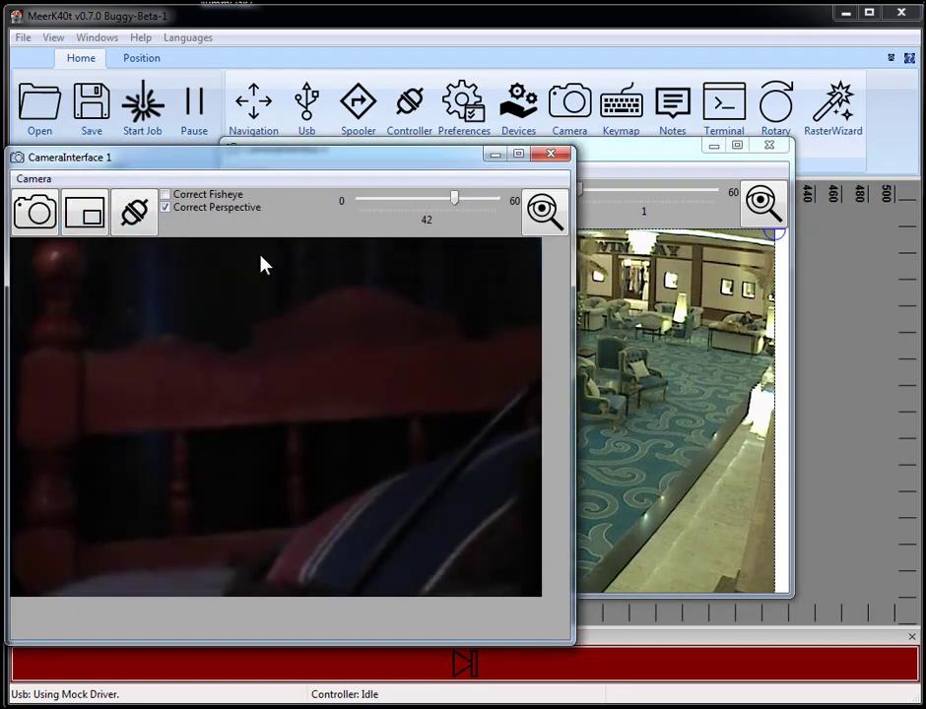
Step: Export a snapshot from each camera onto the canvas, then close both camera windows
left_click(680, 372)
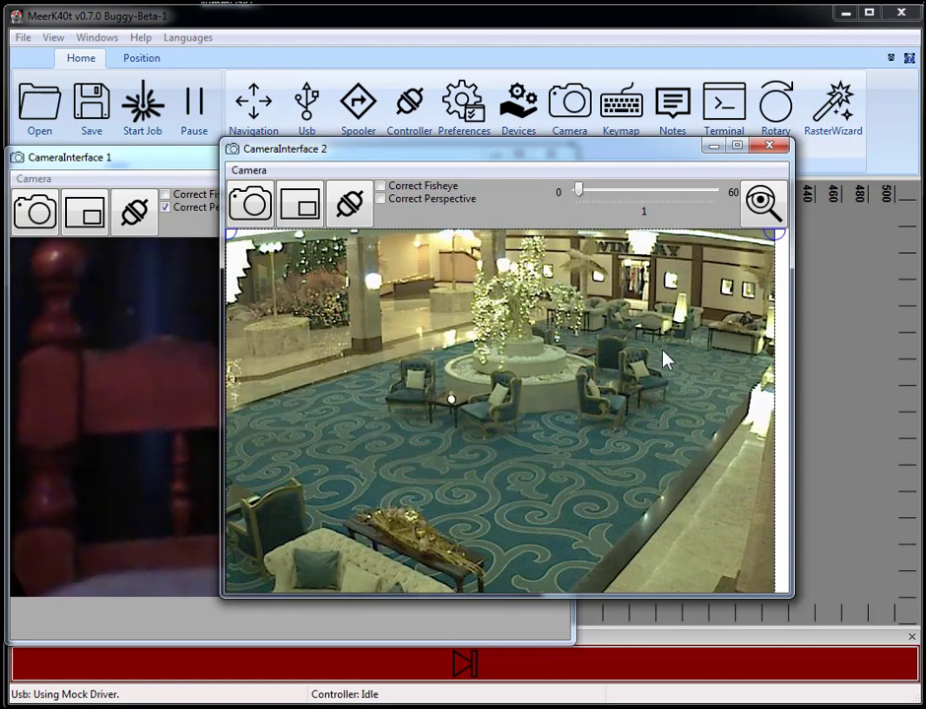
left_click(77, 404)
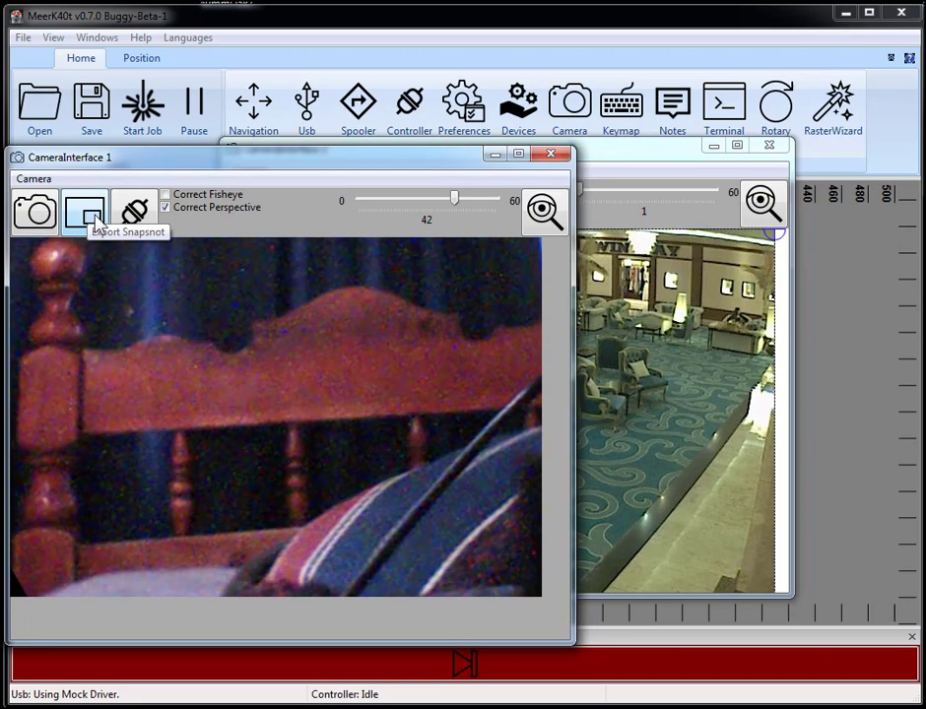
left_click(617, 165)
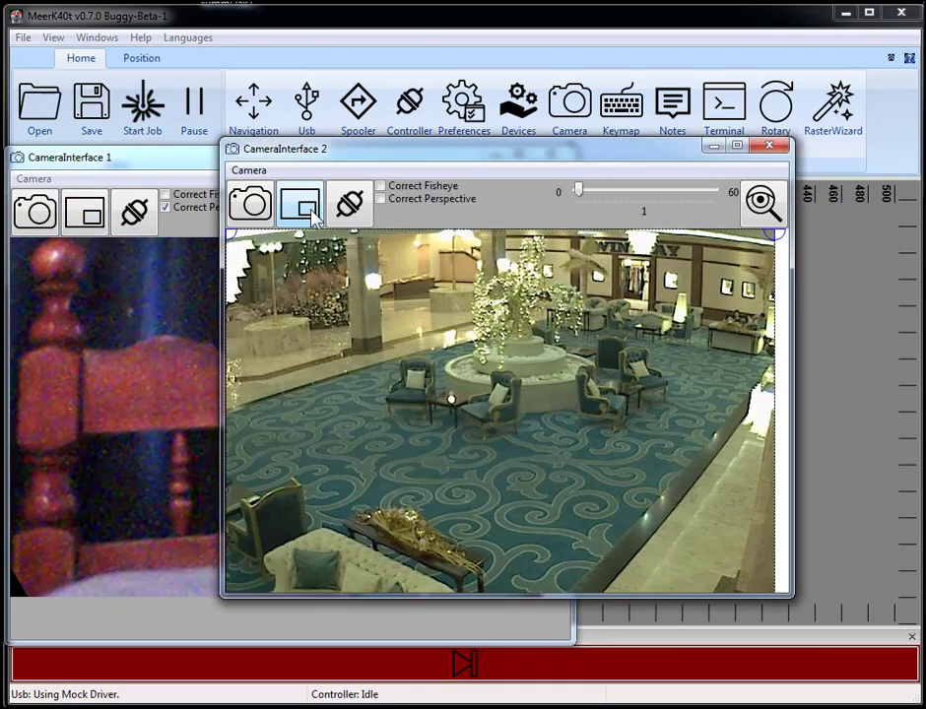
left_click(773, 146)
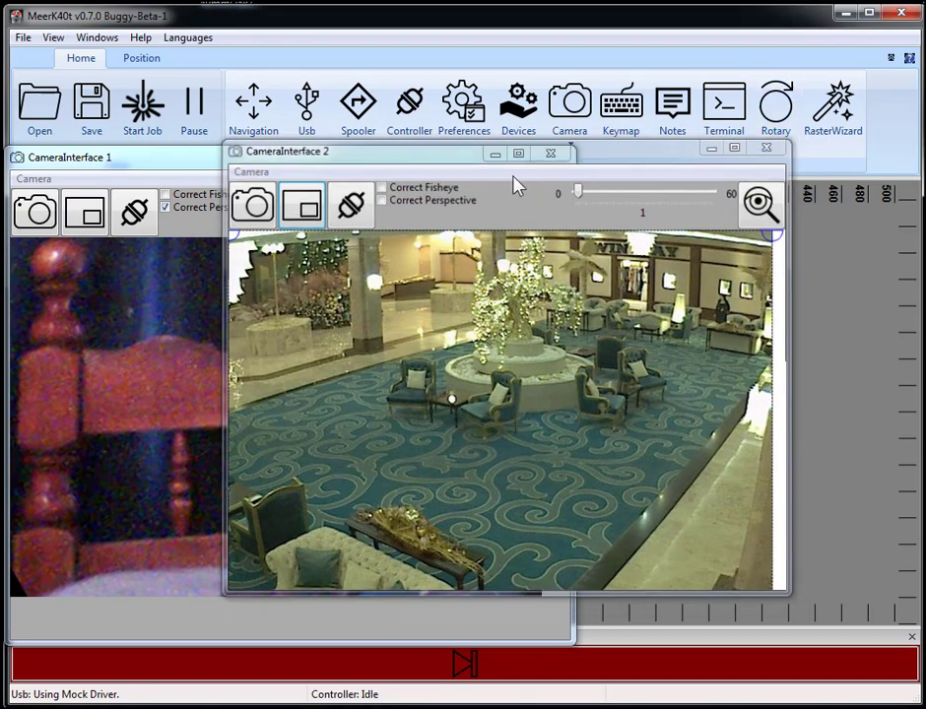
left_click(549, 155)
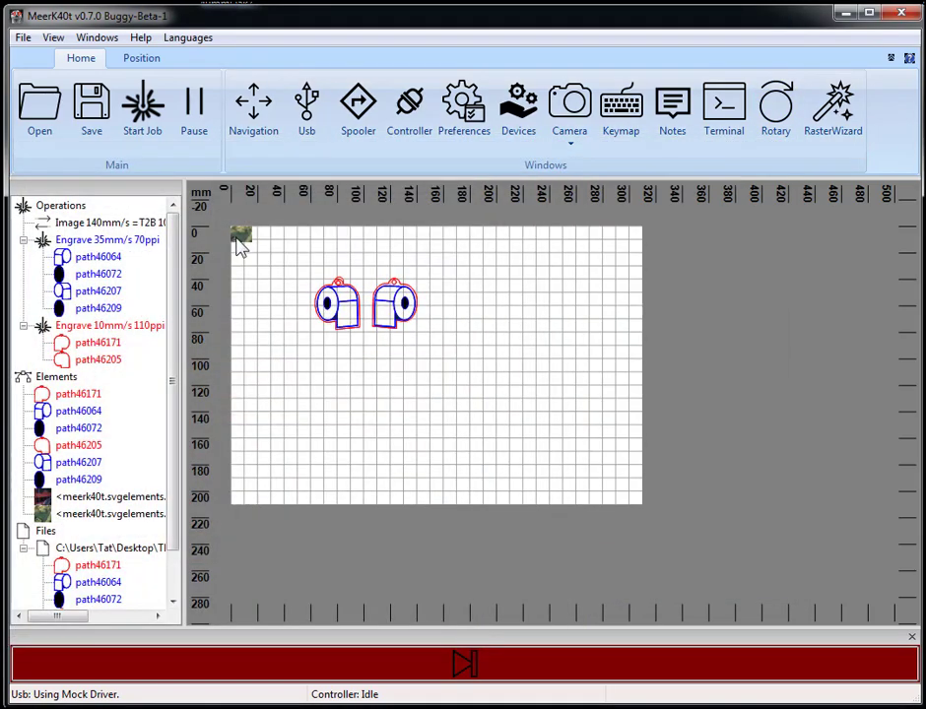
Step: Move a snapshot aside, then box-select both snapshots and the toilet-roll paths and delete them
left_click_drag(240, 247, 295, 237)
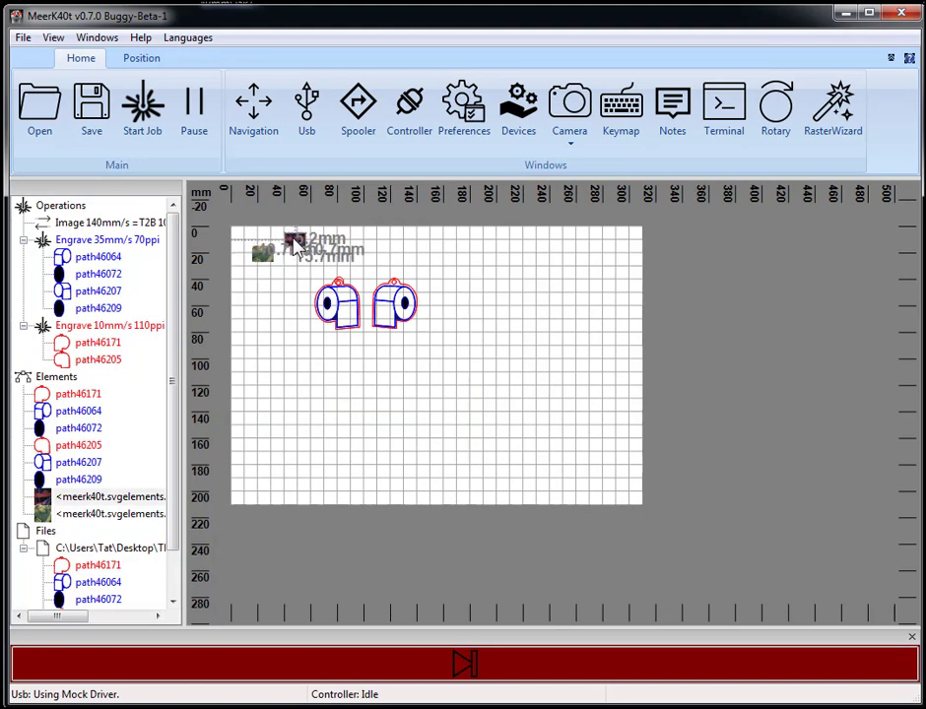
left_click_drag(243, 218, 487, 407)
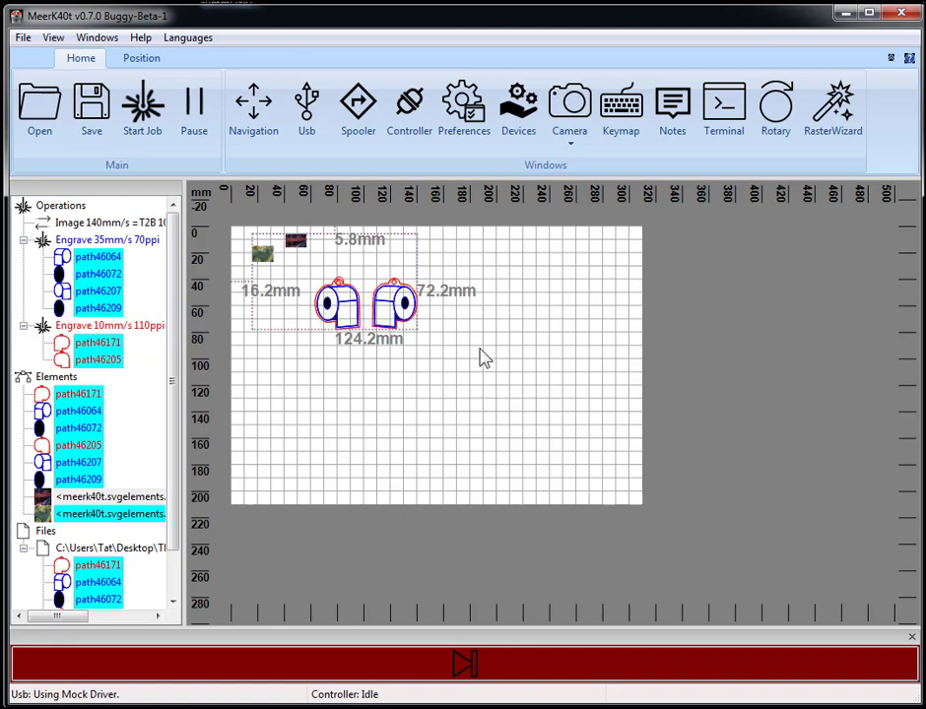
key("Delete")
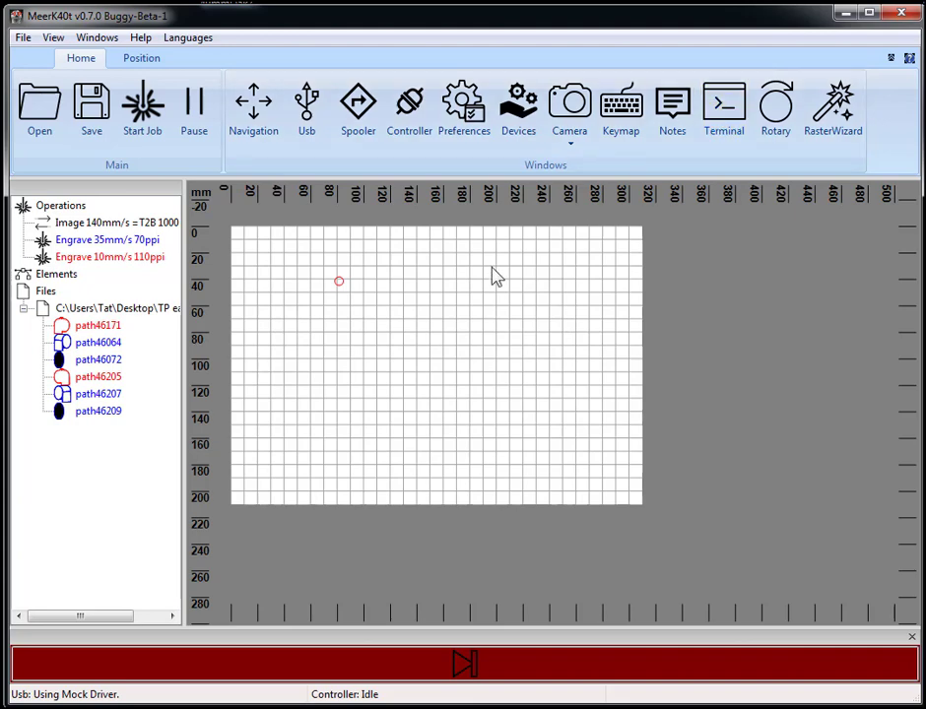
Step: Pan the bed view, then undock the red job-control panel into its own floating window
middle_click_drag(336, 269, 399, 284)
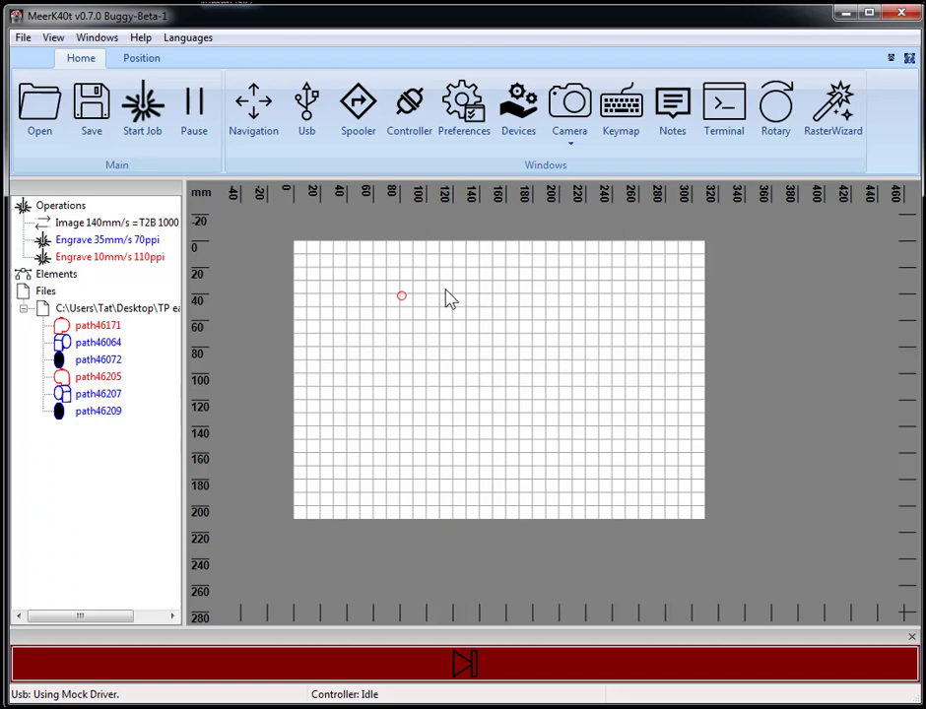
mouse_move(443, 298)
middle_mouse_down()
mouse_move(345, 290)
mouse_move(384, 277)
mouse_move(370, 277)
mouse_move(392, 293)
middle_mouse_up()
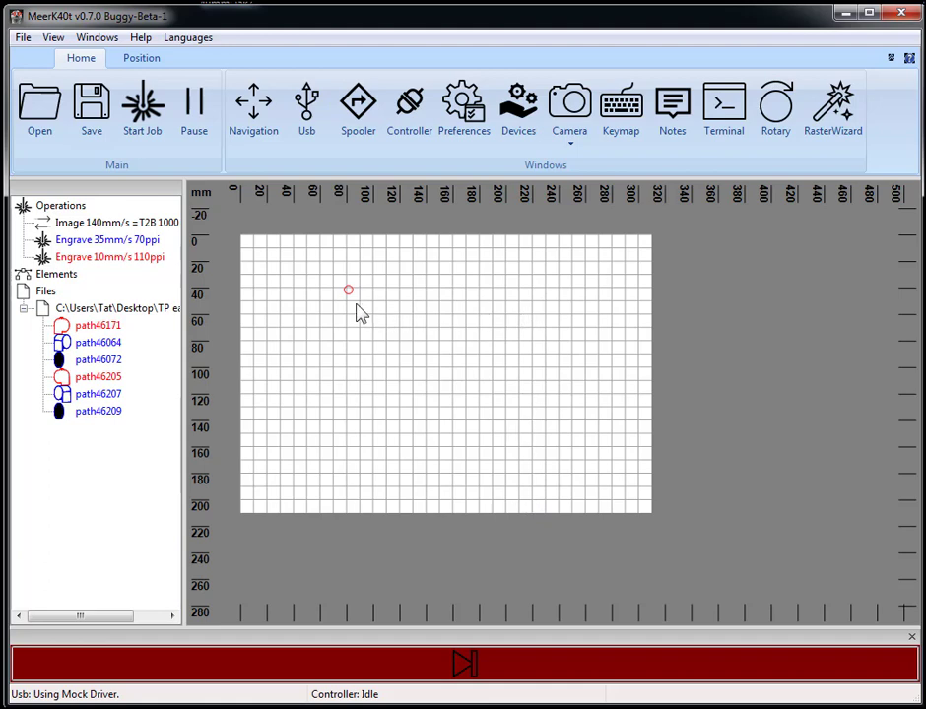
mouse_move(361, 313)
left_mouse_down()
mouse_move(407, 327)
mouse_move(343, 313)
mouse_move(341, 301)
mouse_move(324, 303)
mouse_move(326, 329)
mouse_move(374, 339)
left_mouse_up()
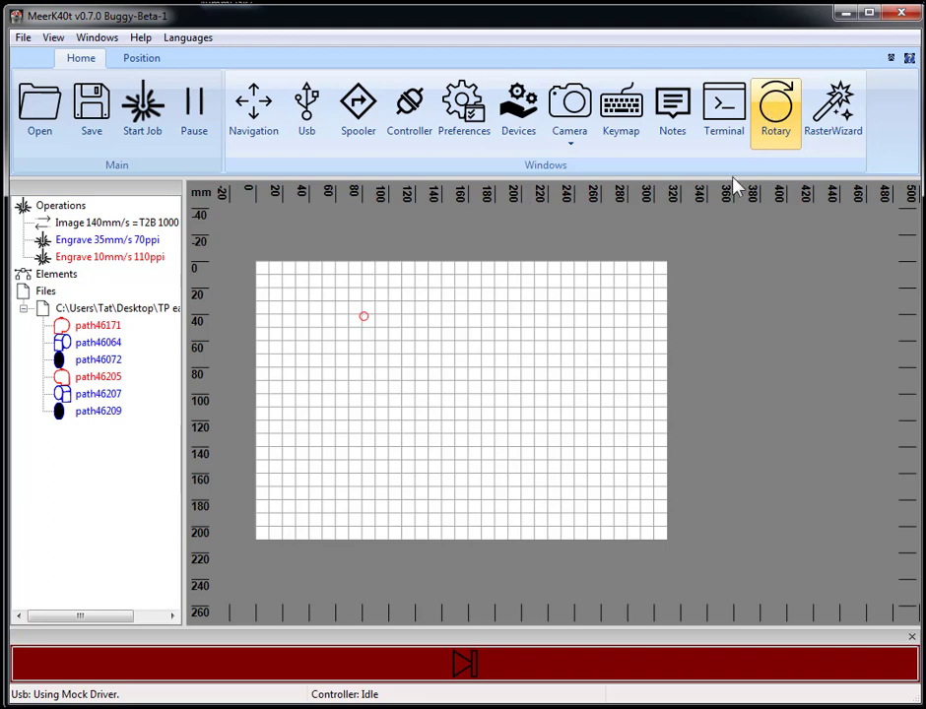
mouse_move(415, 320)
left_mouse_down()
mouse_move(535, 367)
mouse_move(397, 313)
mouse_move(396, 298)
left_mouse_up()
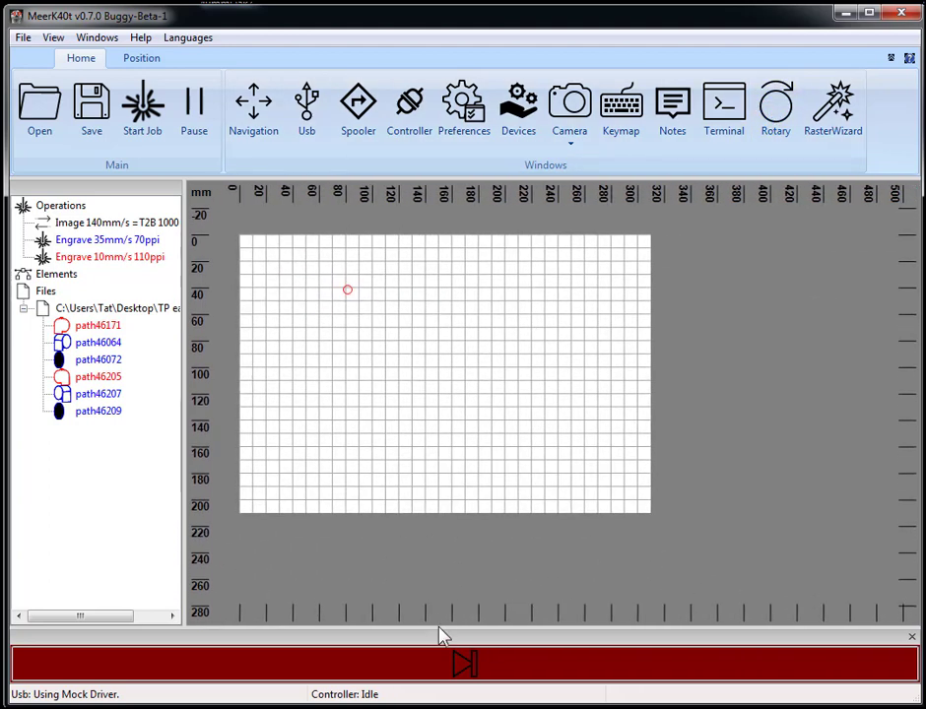
left_click_drag(425, 645, 766, 422)
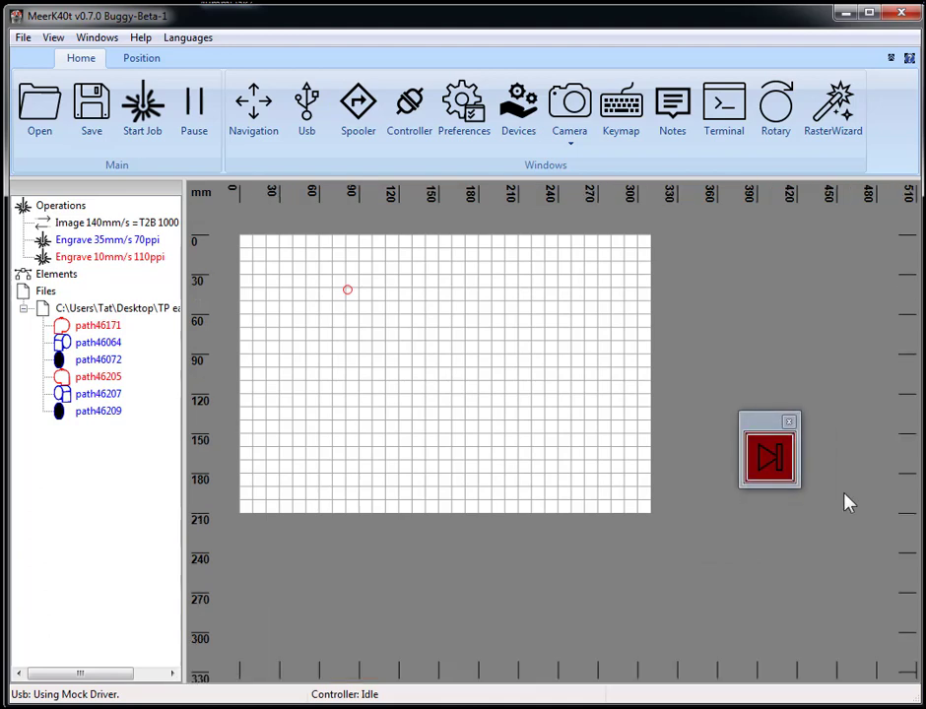